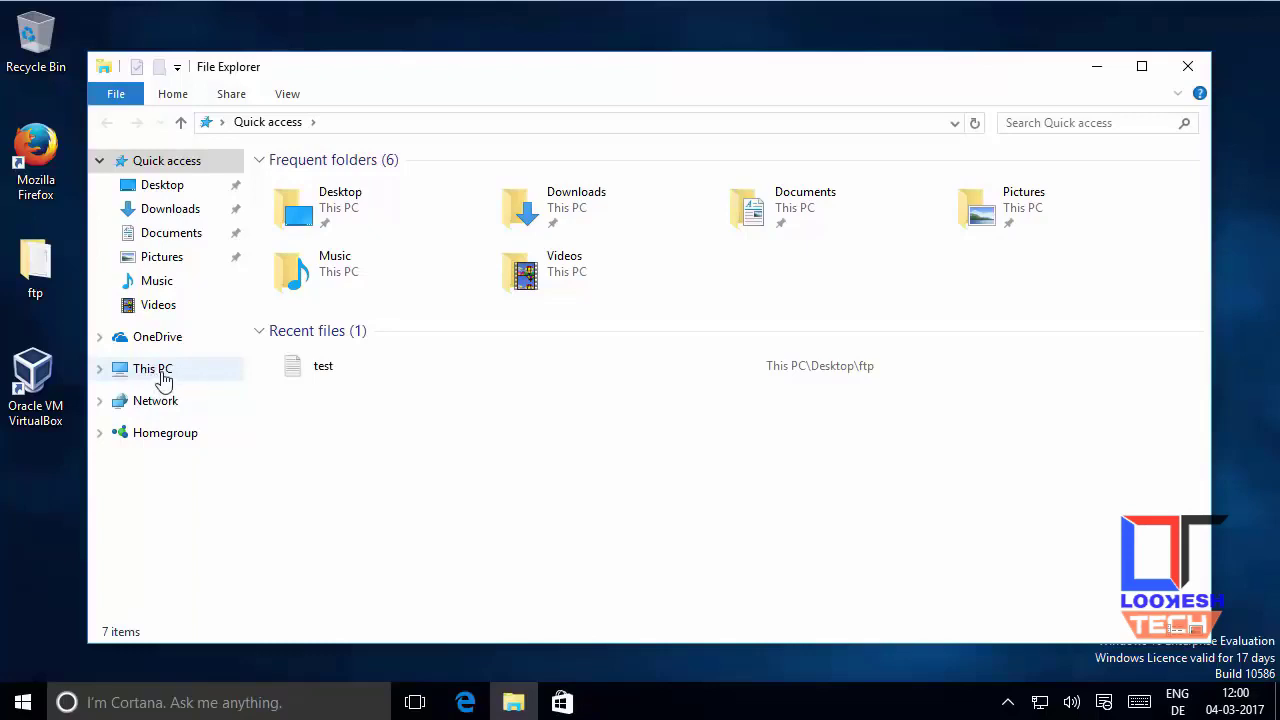
Open Computer Management for This PC, minimize File Explorer, and show Disk Management
click(177, 373)
right_click(228, 381)
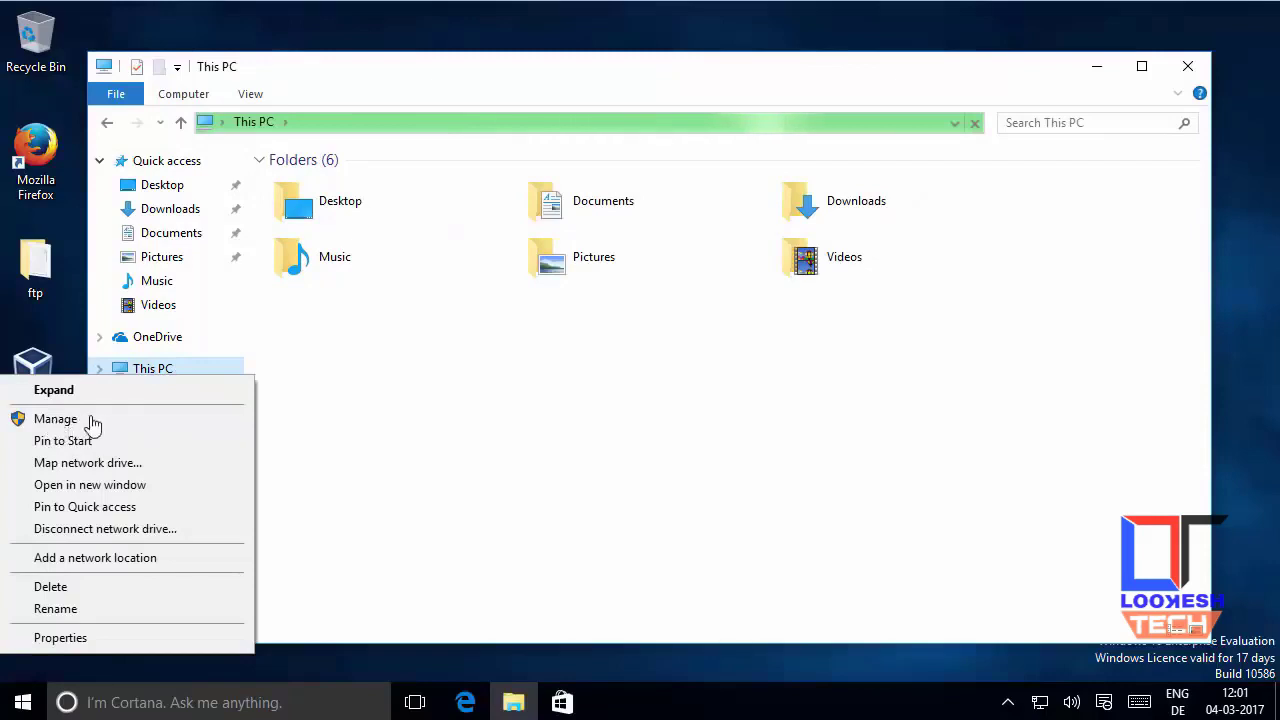
click(71, 423)
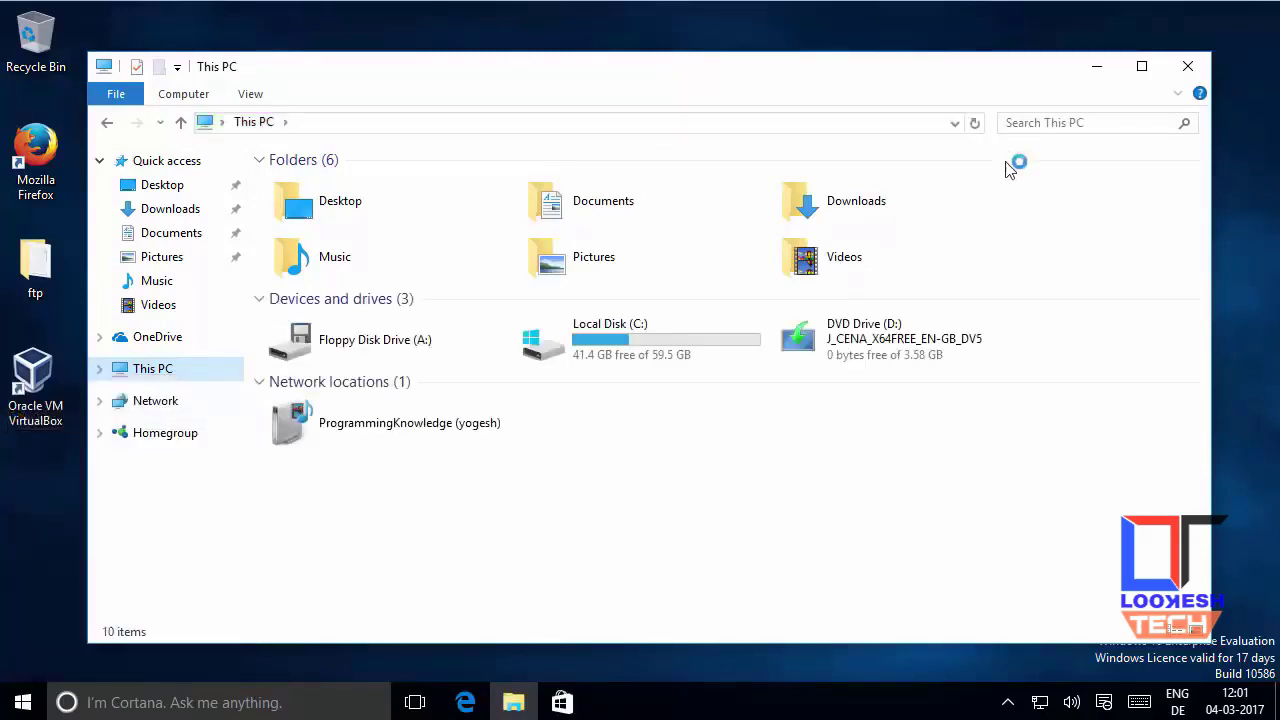
click(1096, 66)
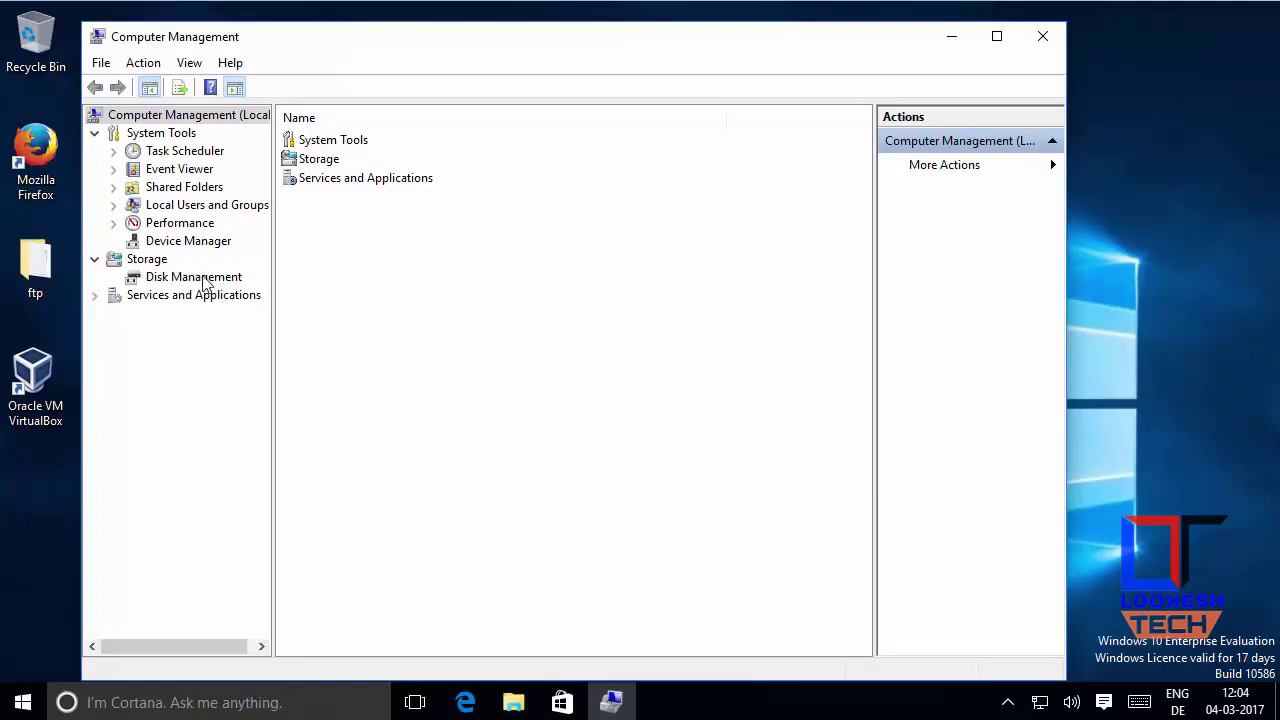
click(162, 277)
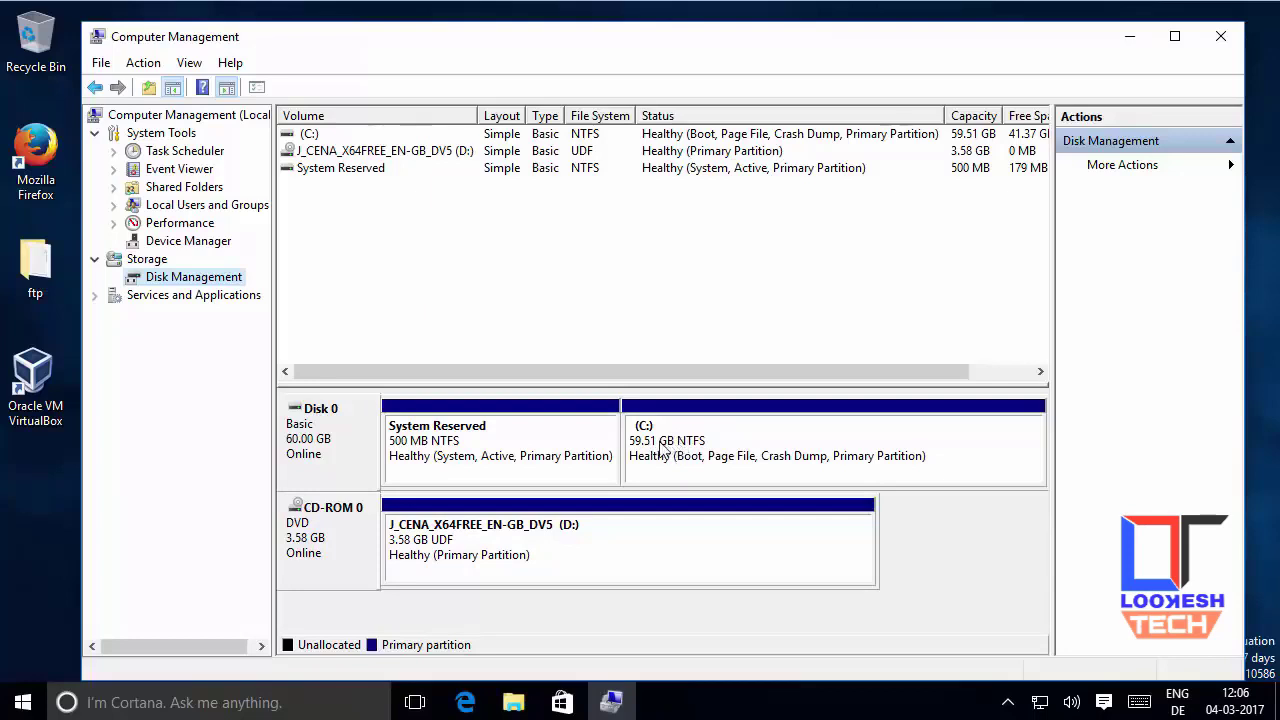
Shrink the C: volume on Disk 0 by 5000 MB
click(727, 449)
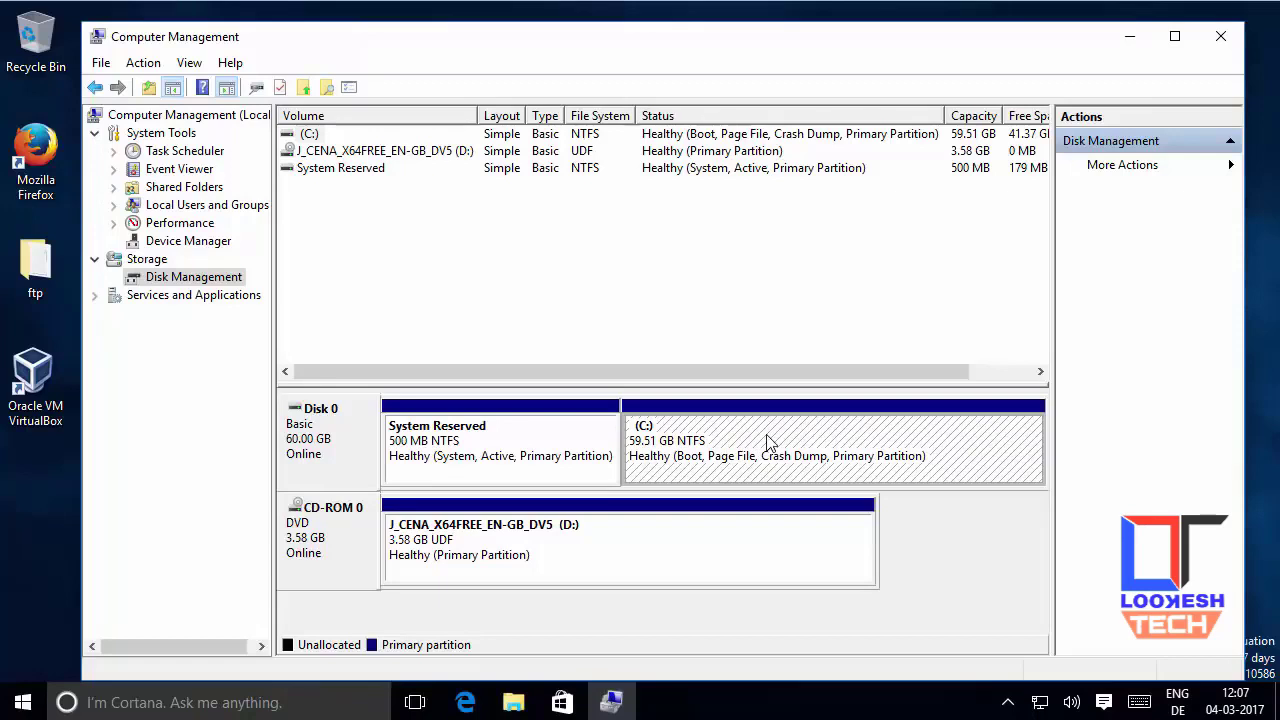
right_click(768, 441)
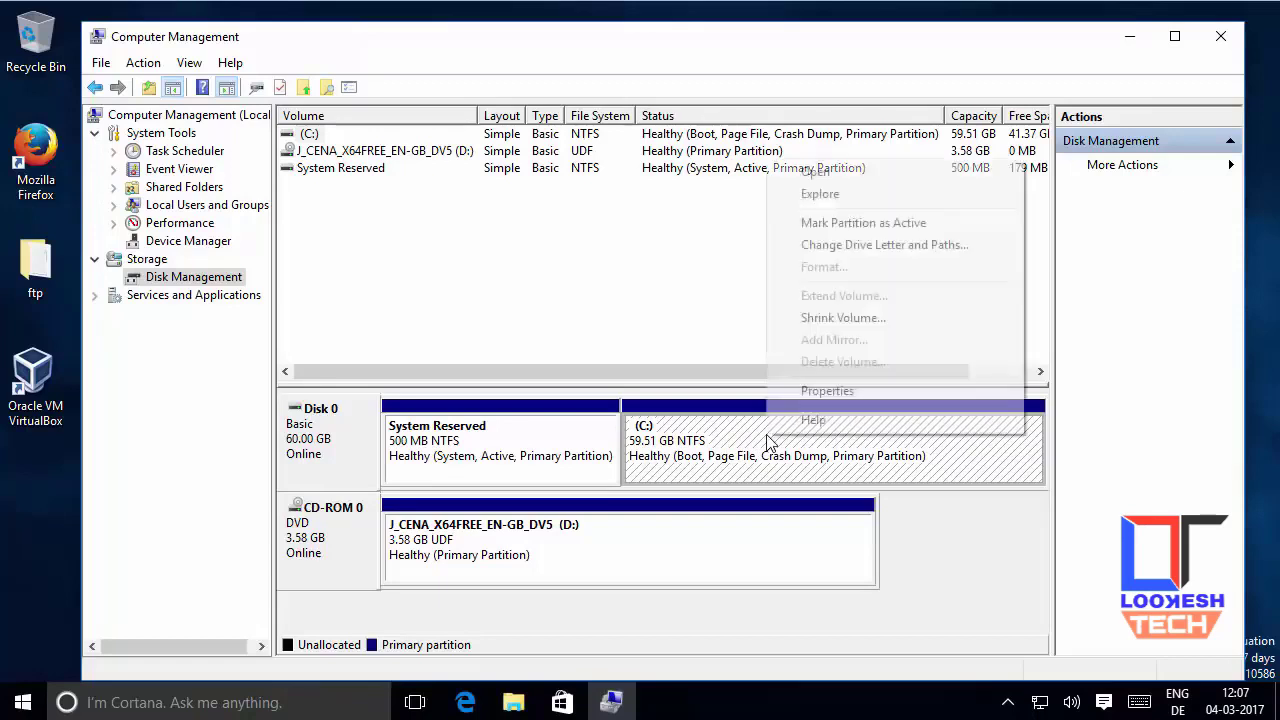
click(851, 319)
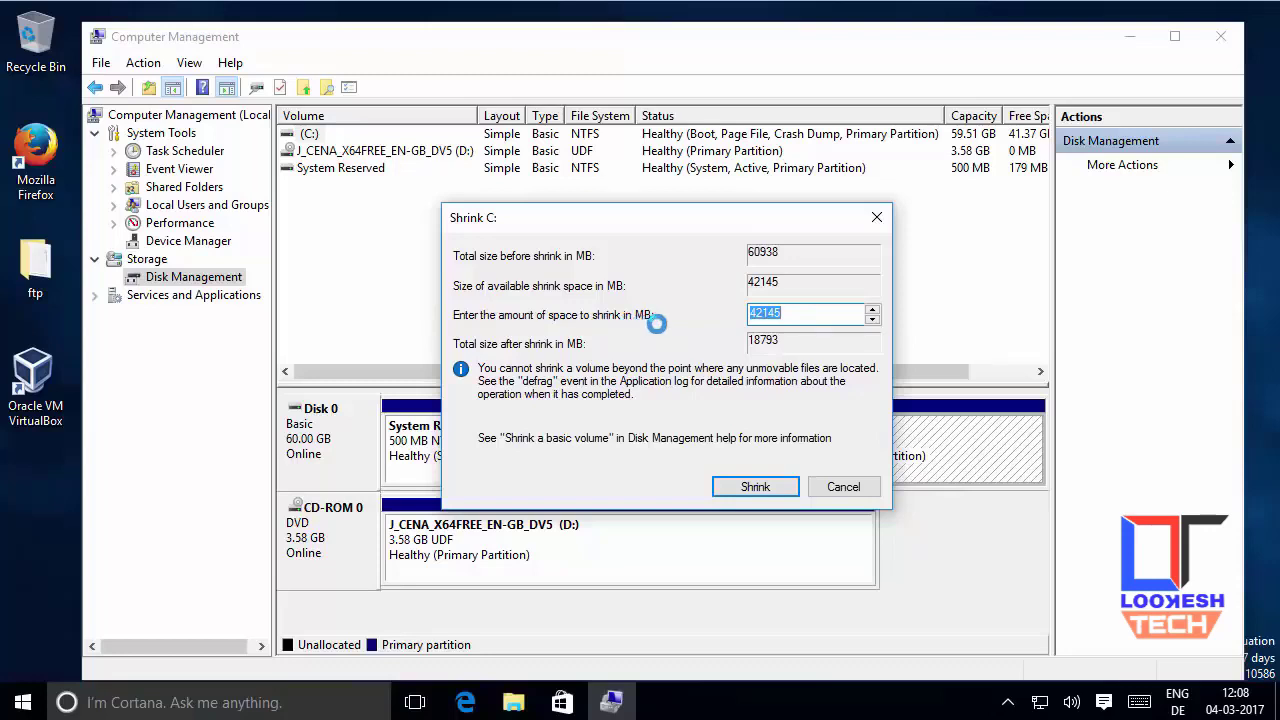
click(800, 312)
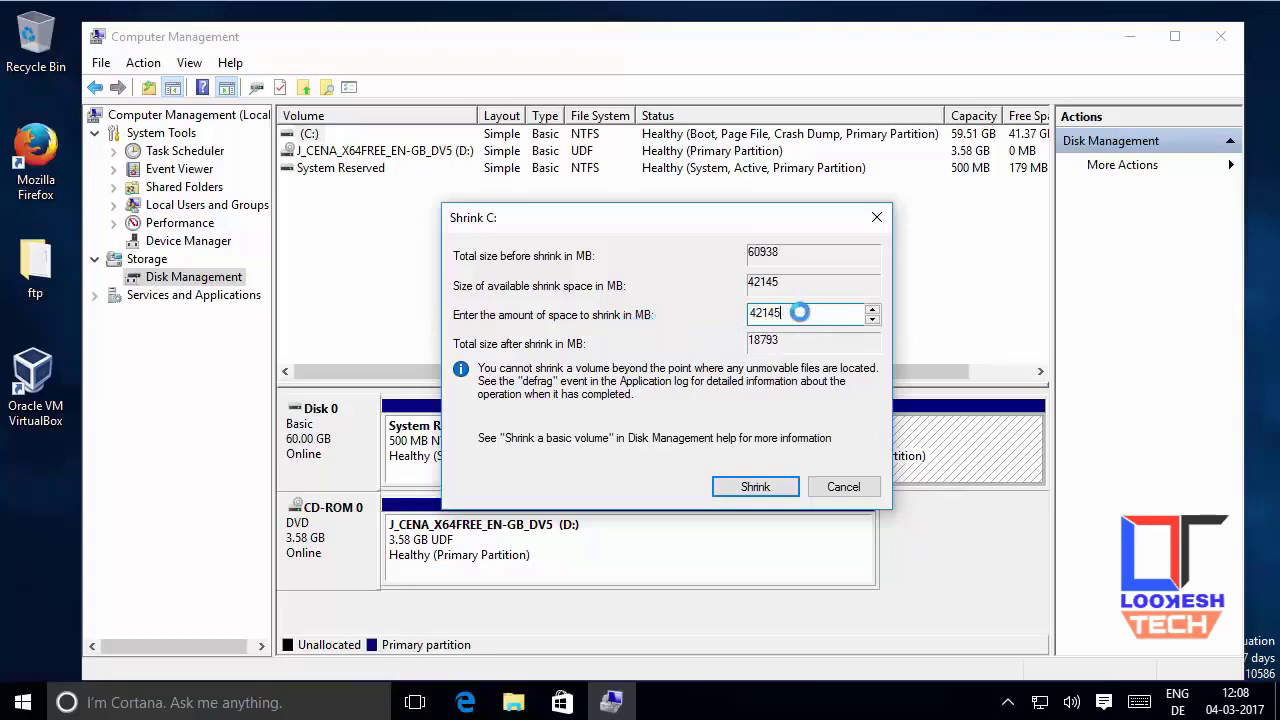
drag(800, 312, 750, 313)
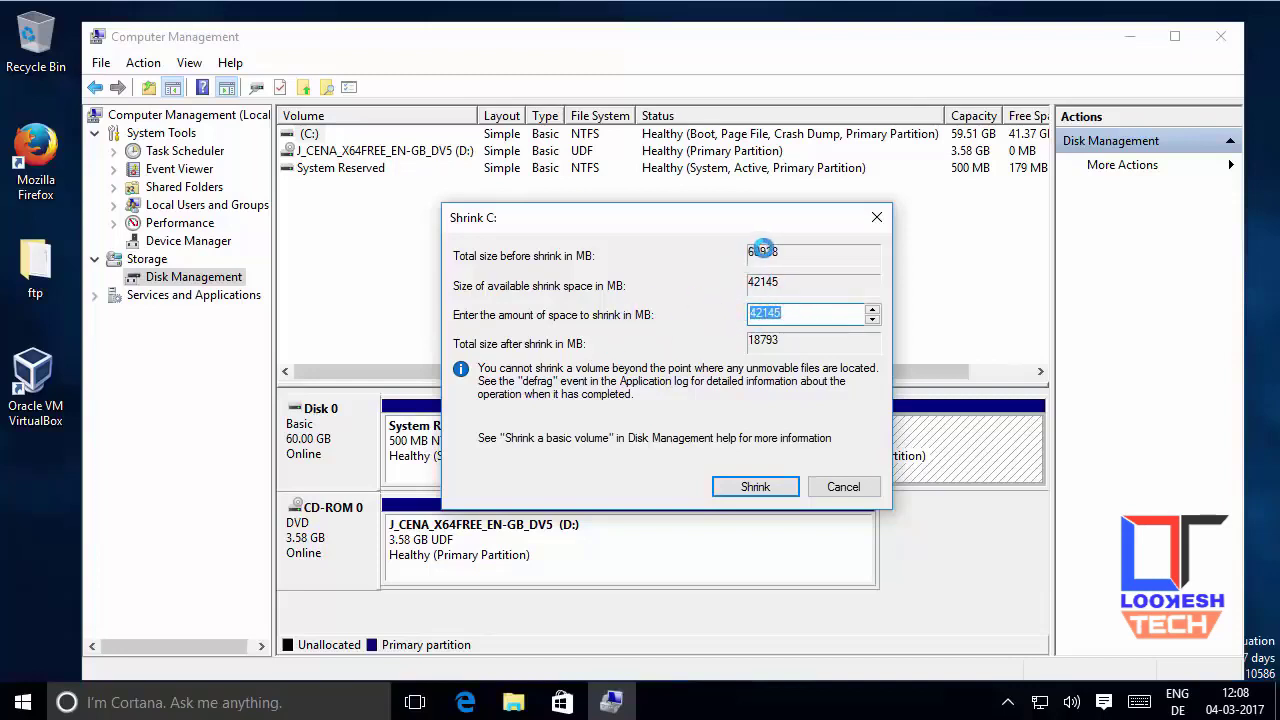
click(762, 313)
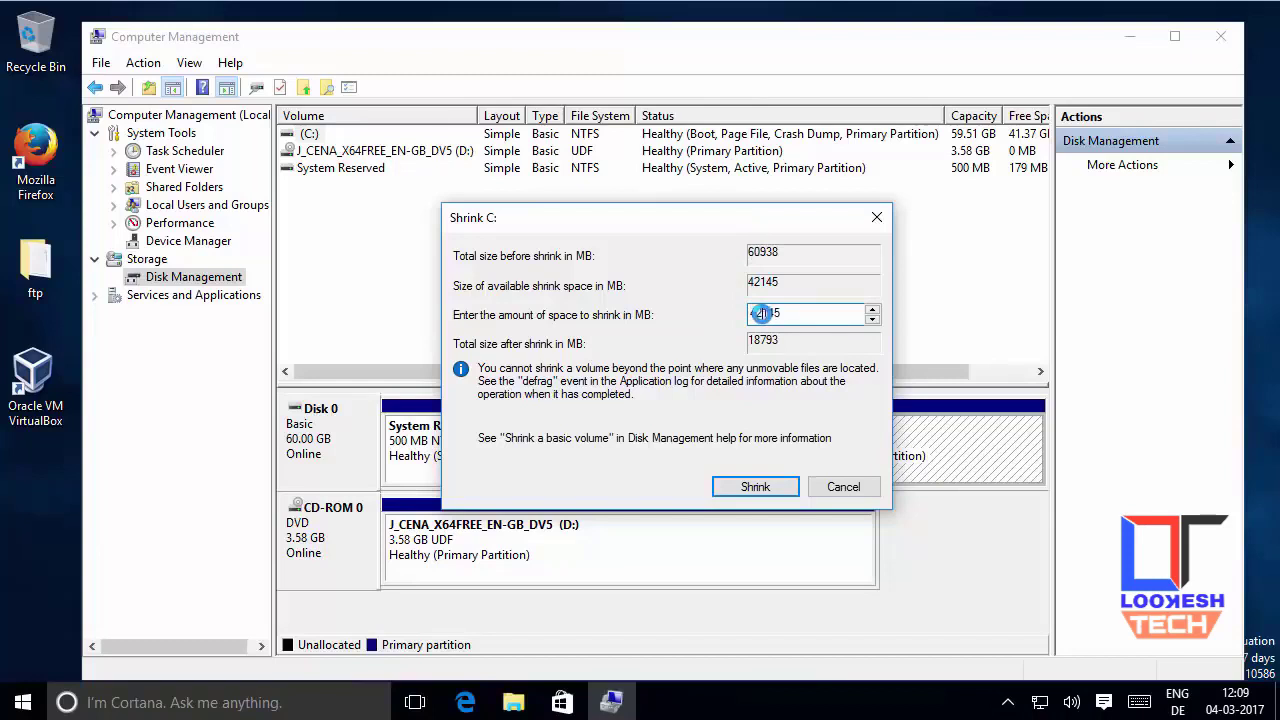
double_click(762, 313)
text(5000)
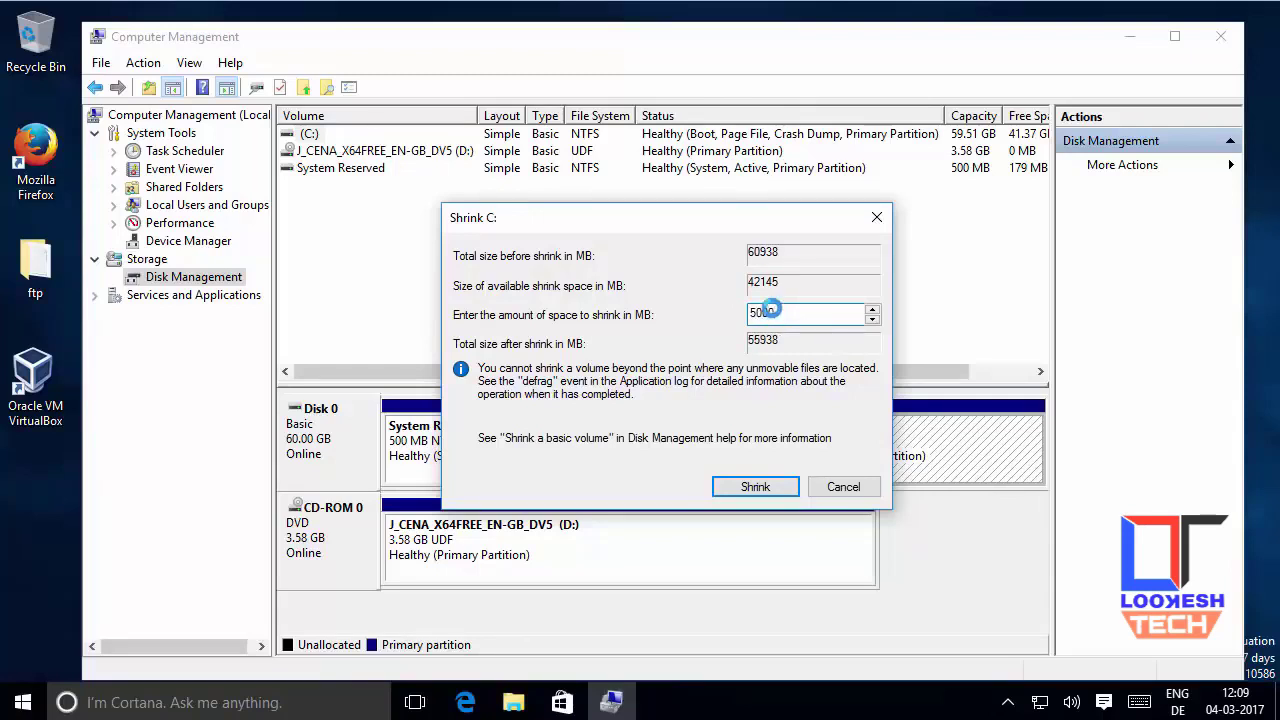
double_click(762, 313)
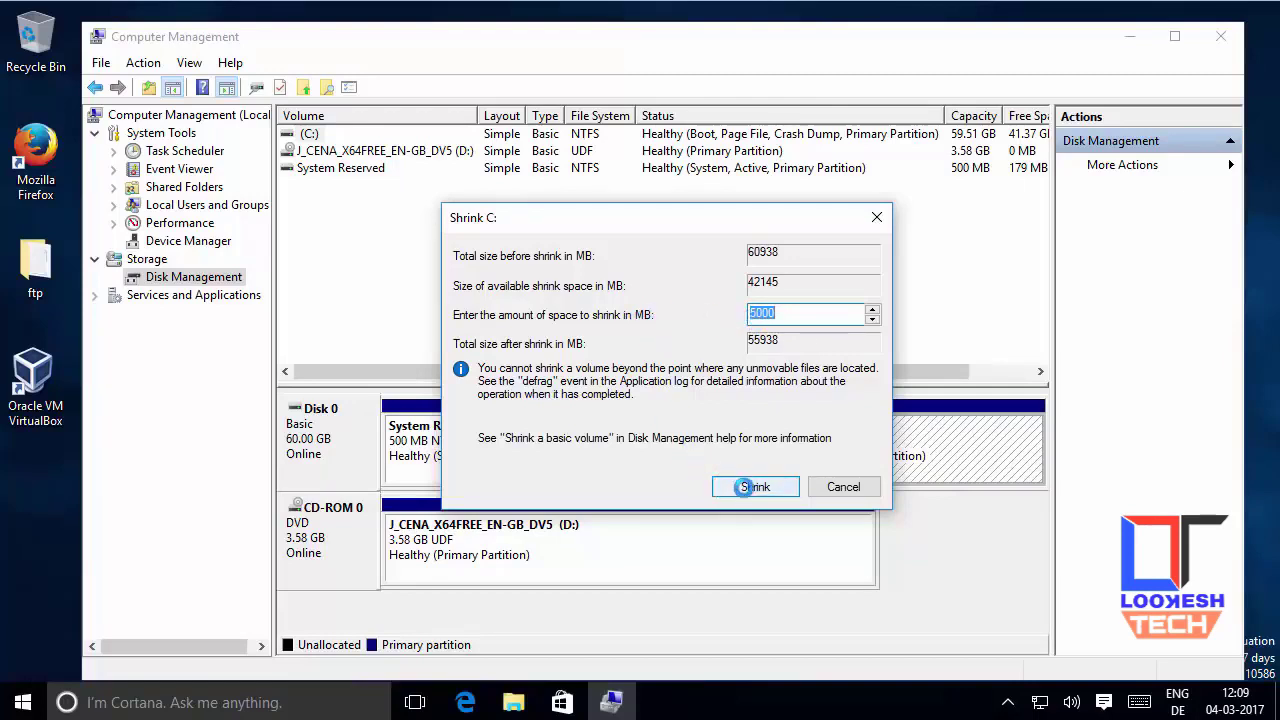
click(745, 485)
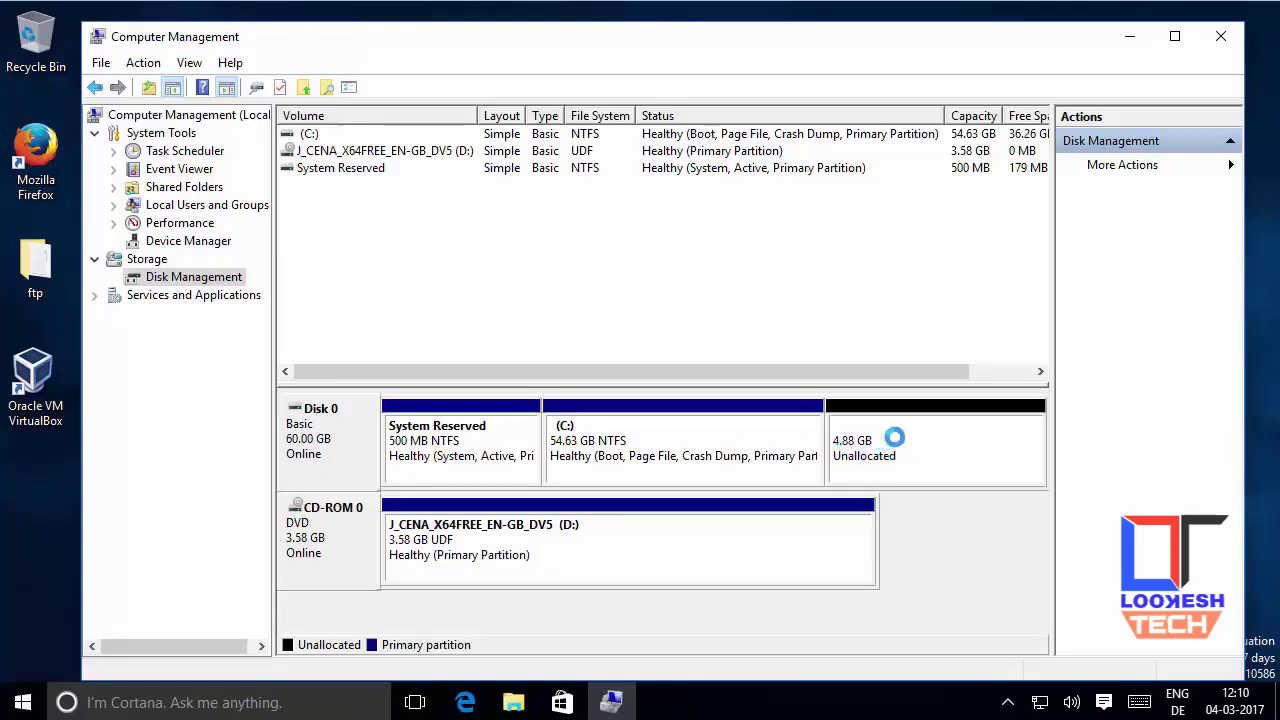
Start a new simple volume in Disk 0's unallocated space with a size of 4999 MB and drive letter E
click(893, 437)
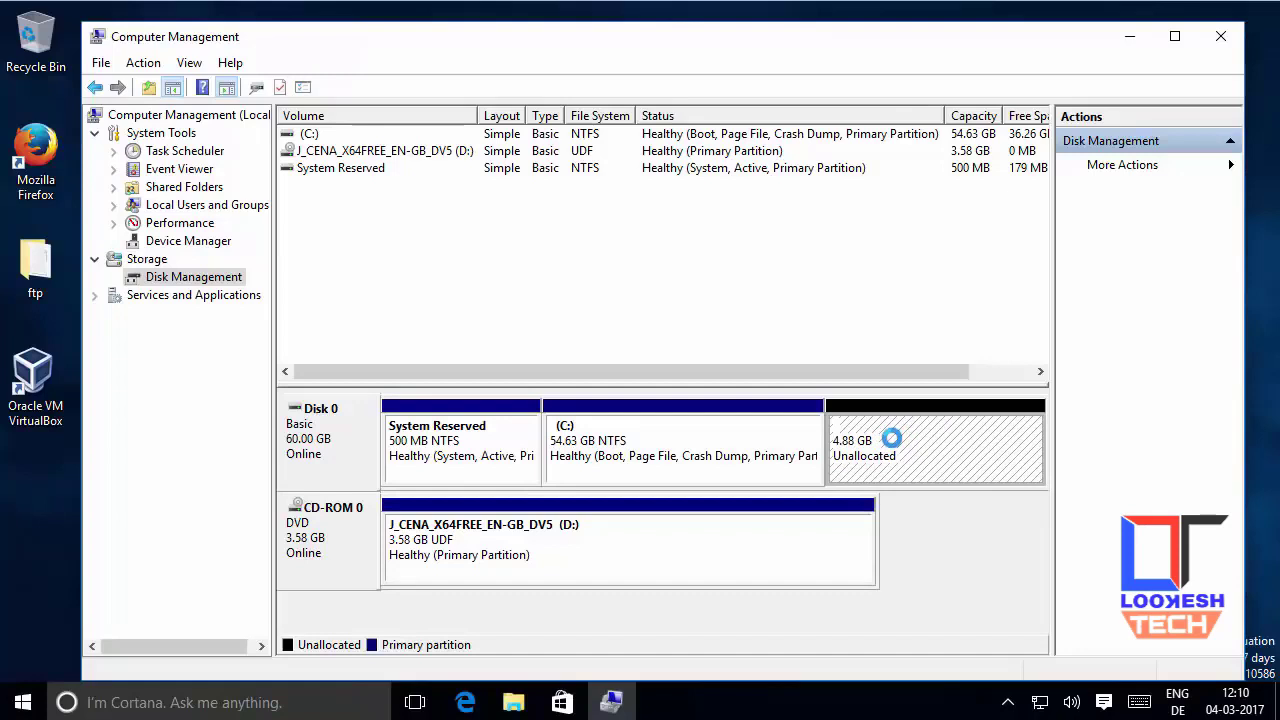
right_click(892, 438)
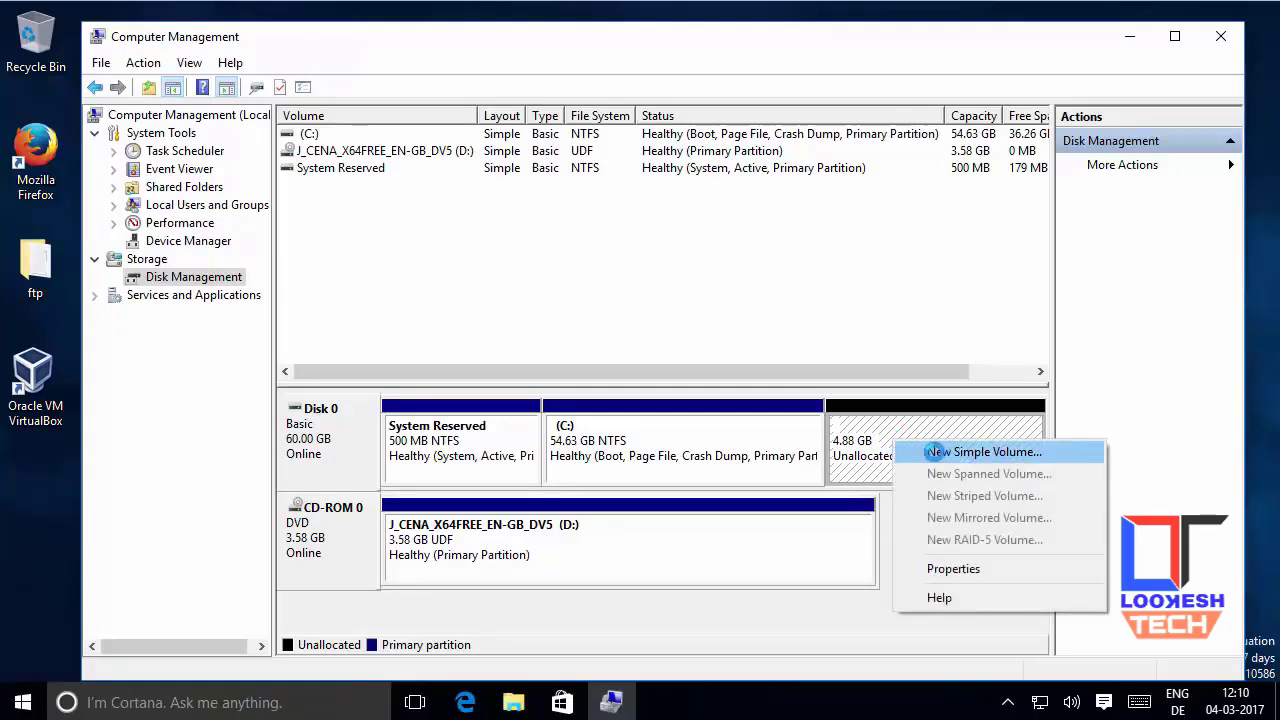
click(934, 452)
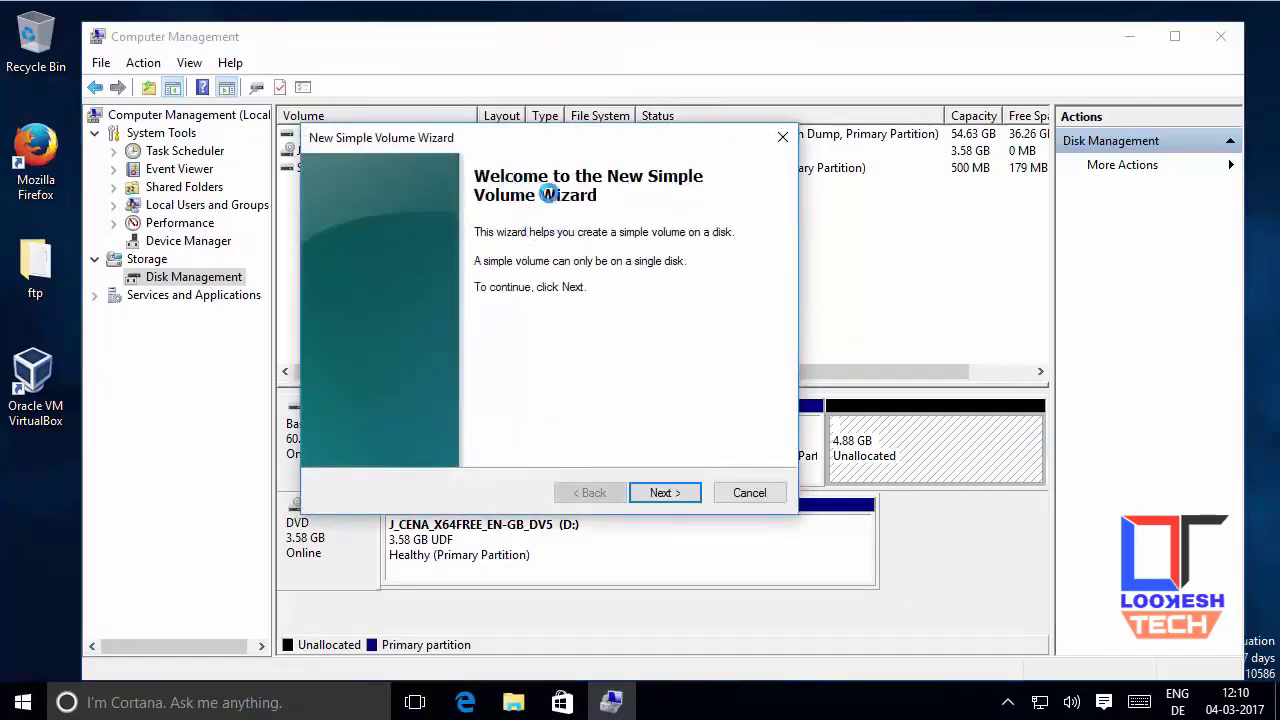
drag(556, 140, 738, 150)
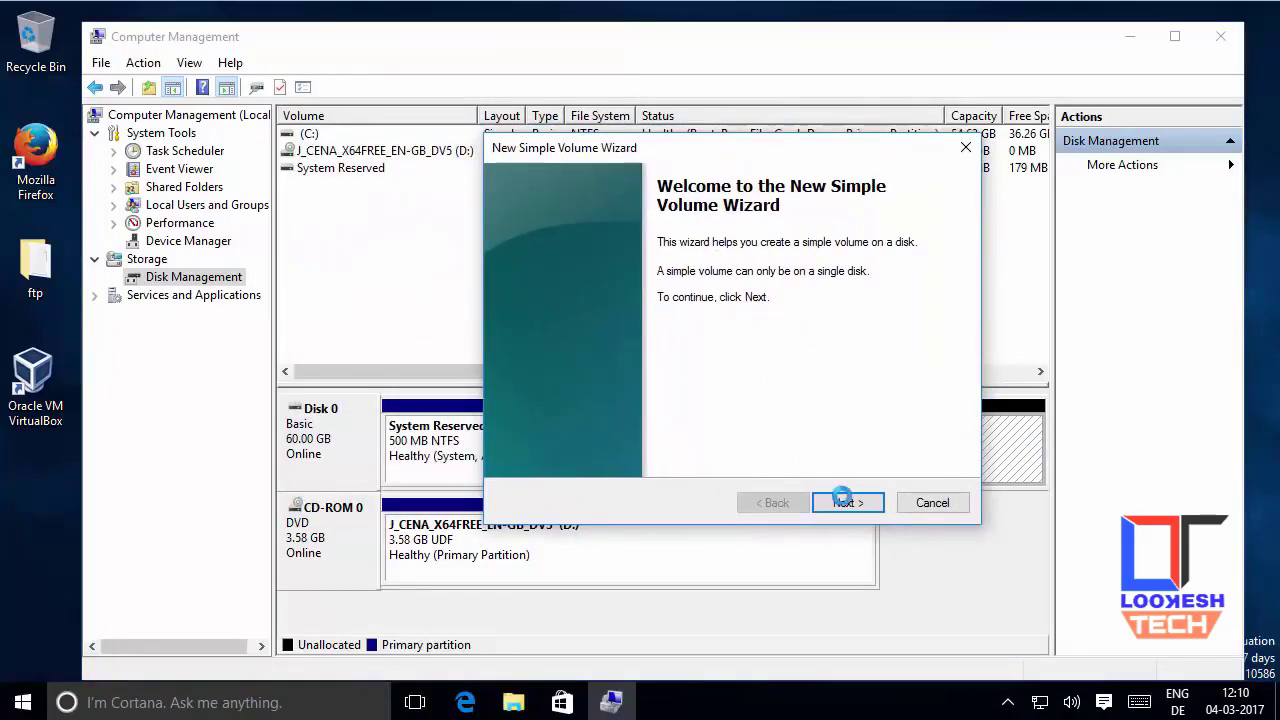
click(845, 500)
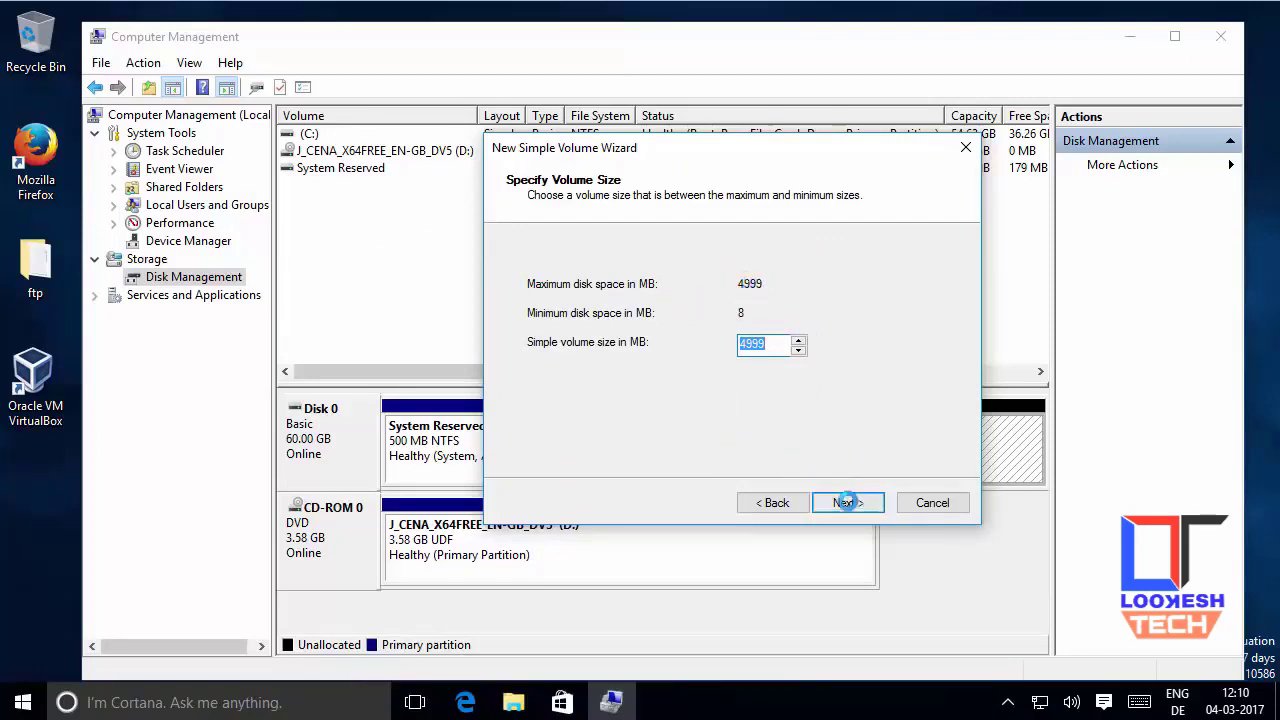
click(846, 501)
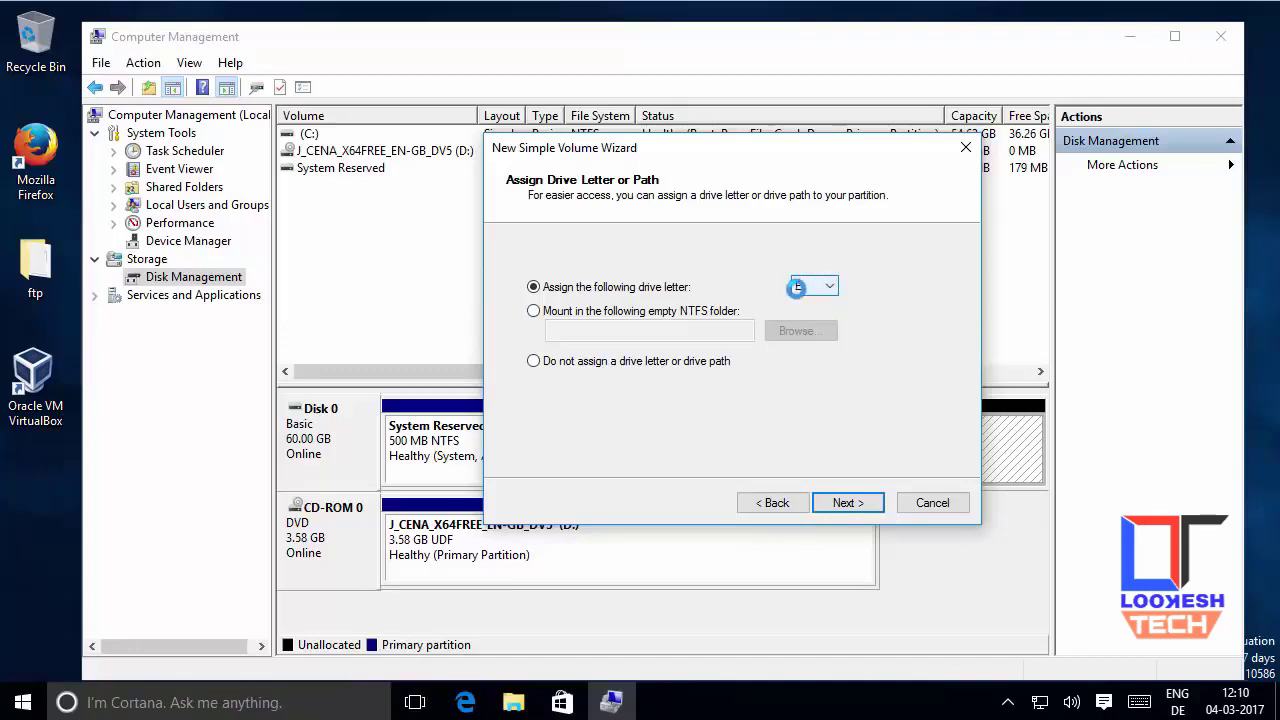
click(827, 286)
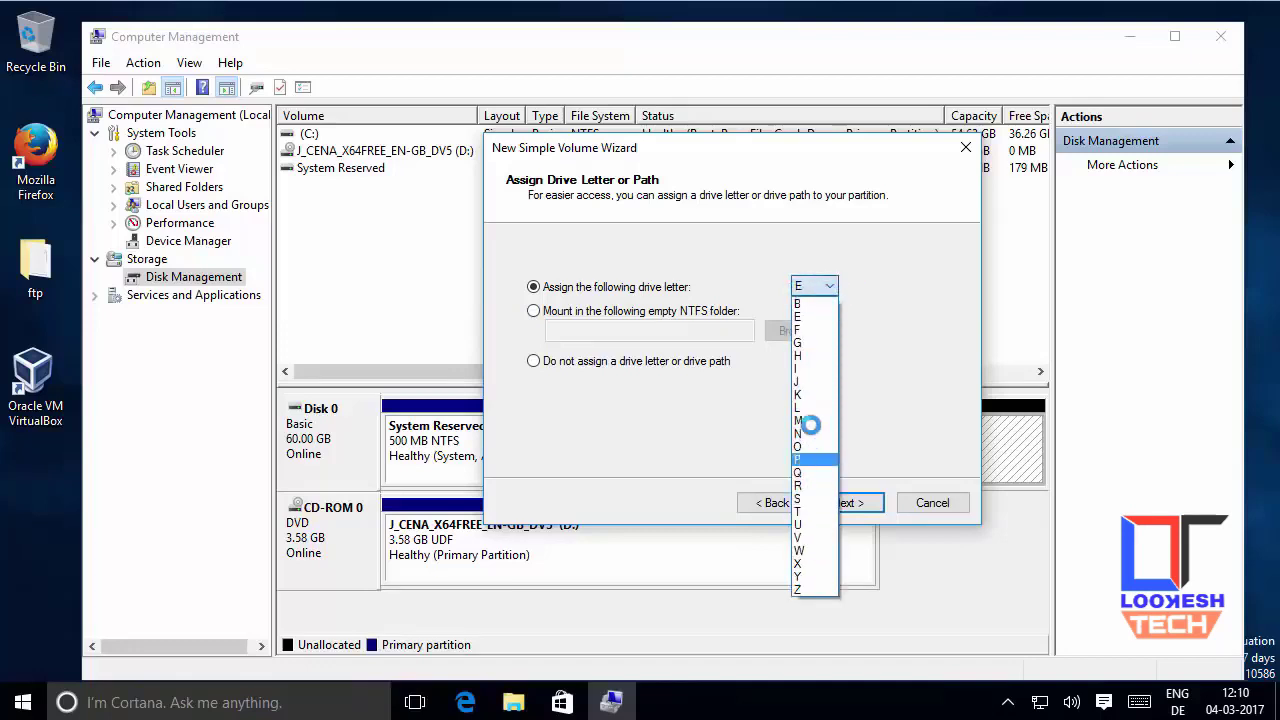
click(806, 317)
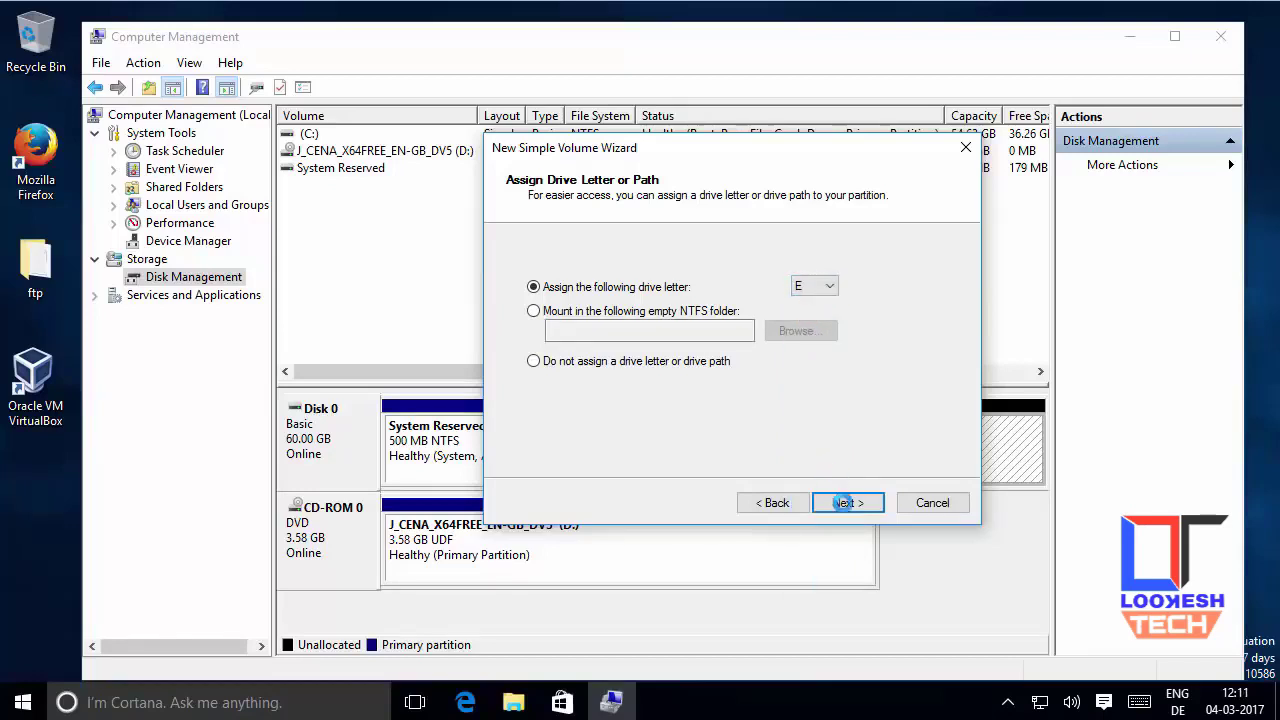
click(843, 502)
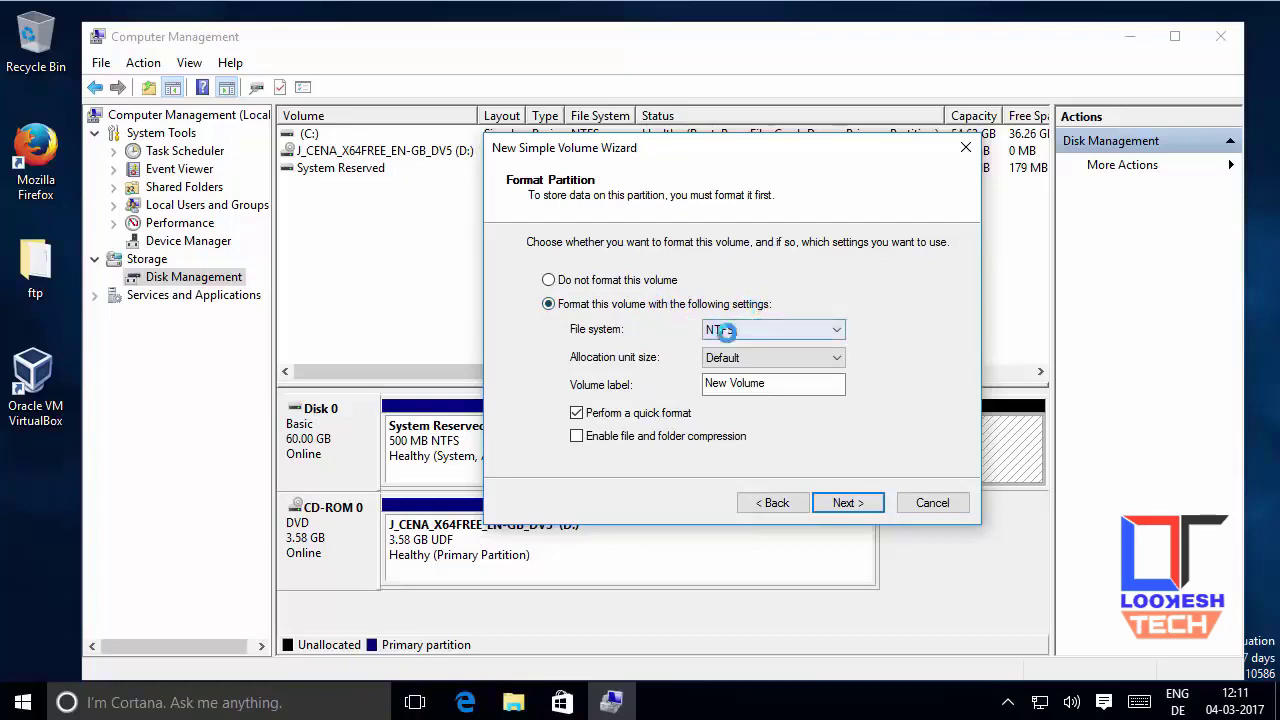
Label the new volume Data, keep the NTFS quick format settings, and finish creating it
key(Tab)
key(Tab)
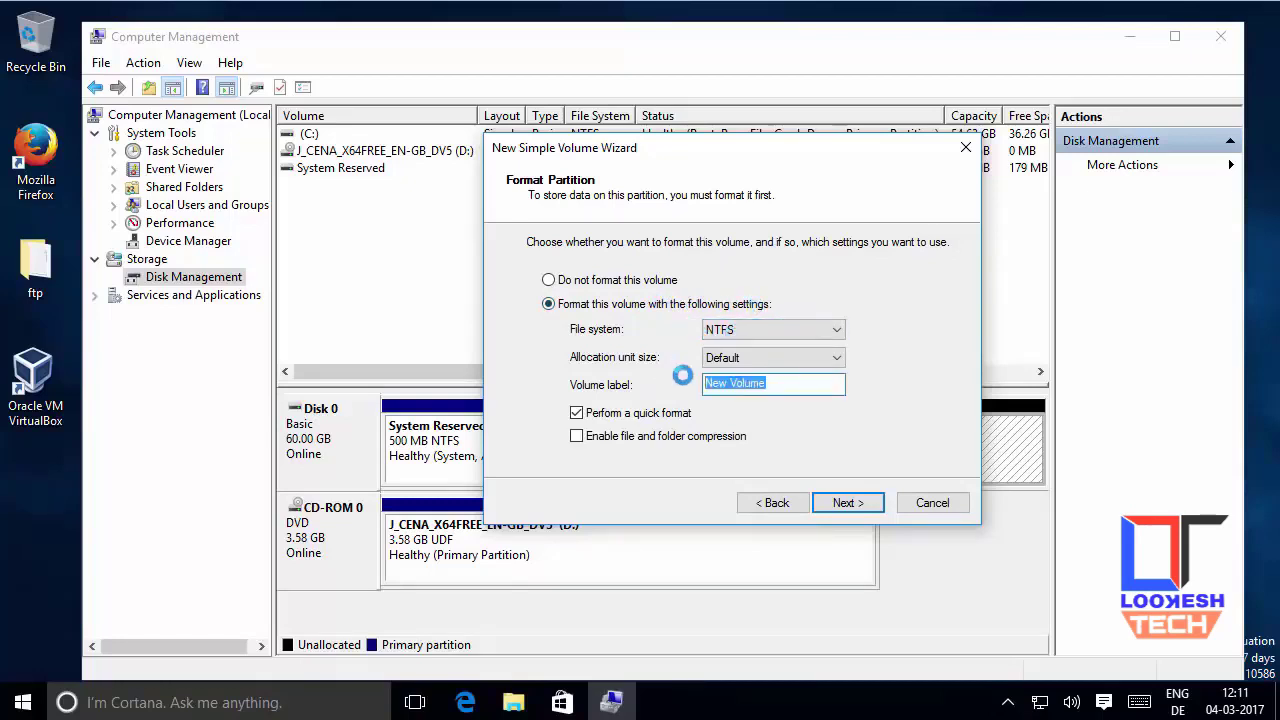
click(779, 385)
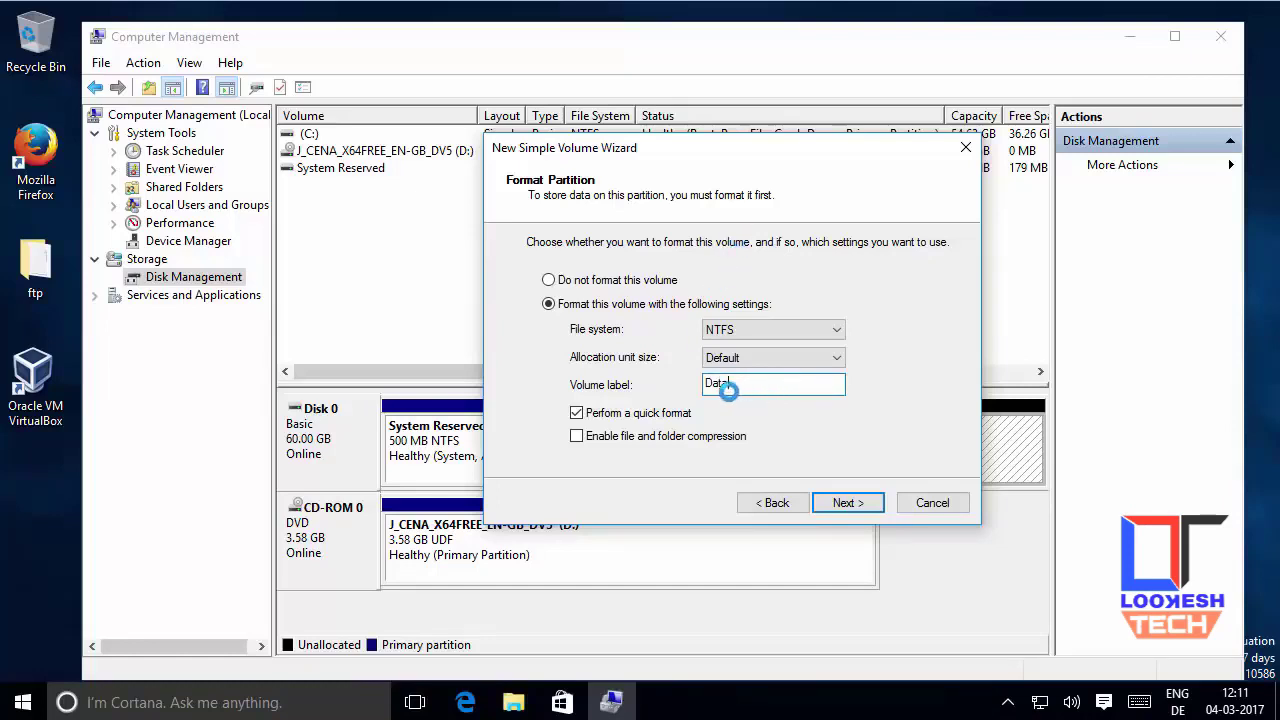
click(847, 502)
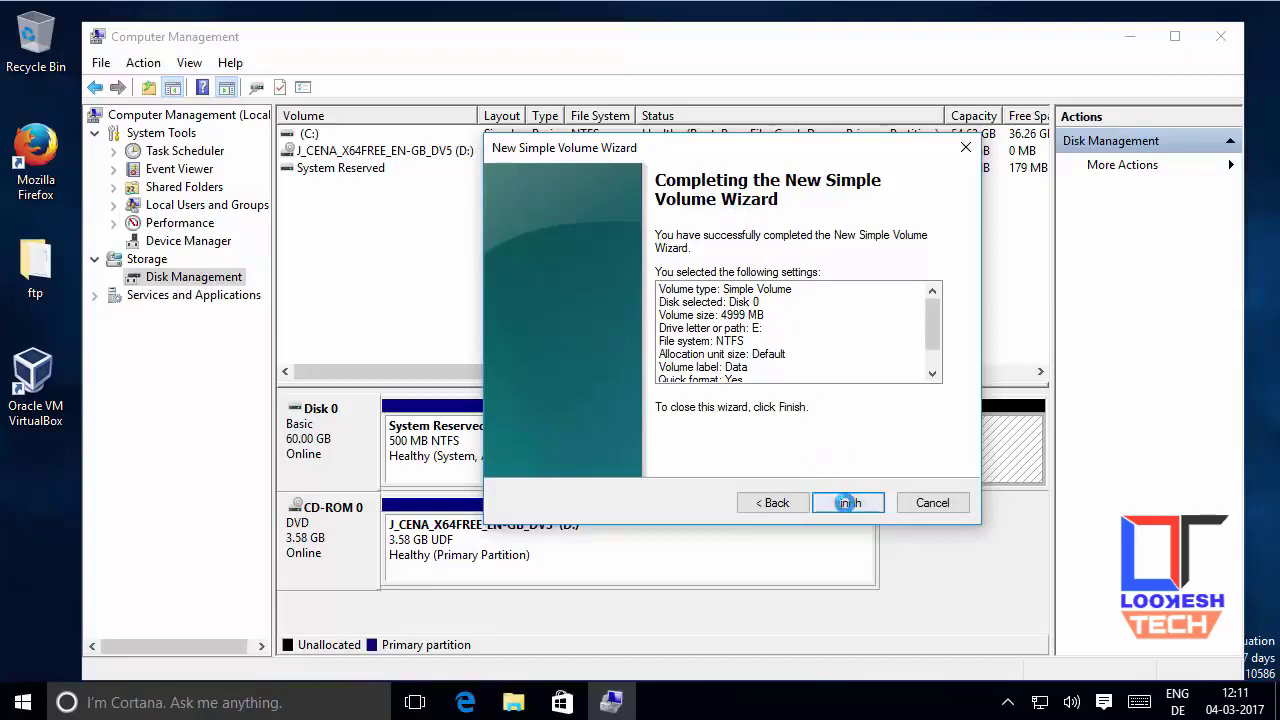
click(848, 503)
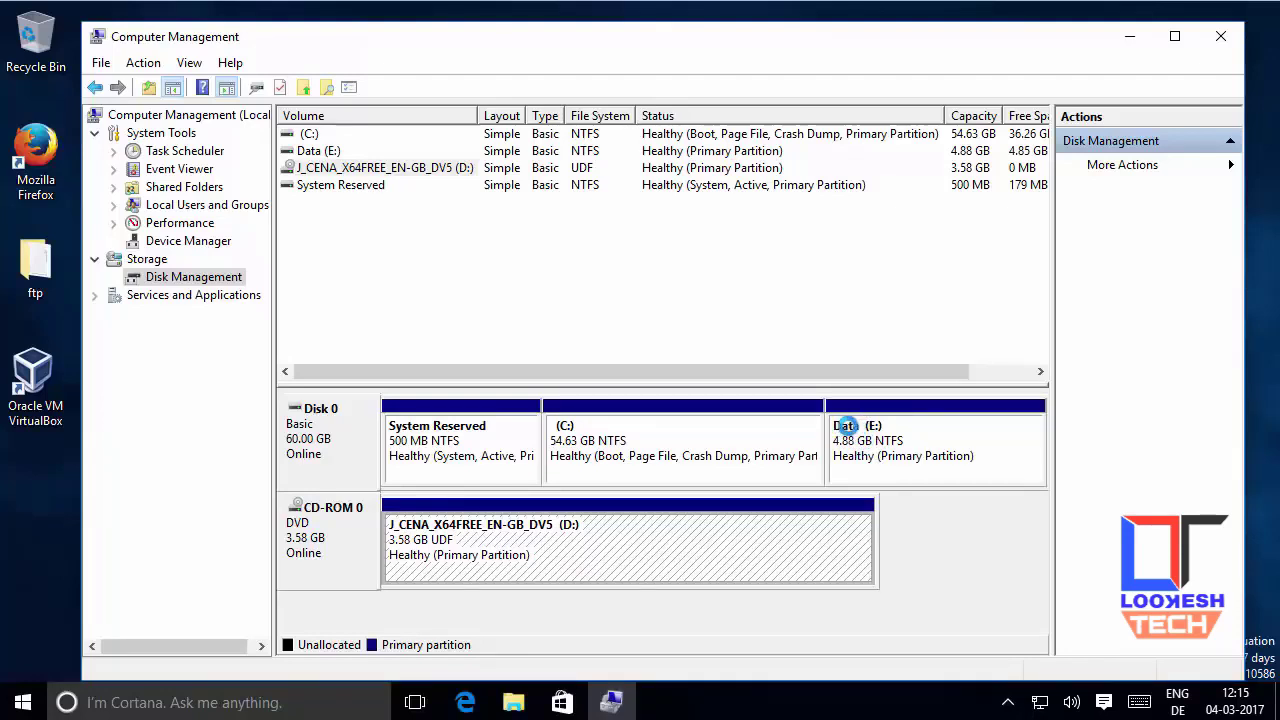
Switch to File Explorer to check This PC for the new Data (E:) drive, then return to Disk Management
click(515, 690)
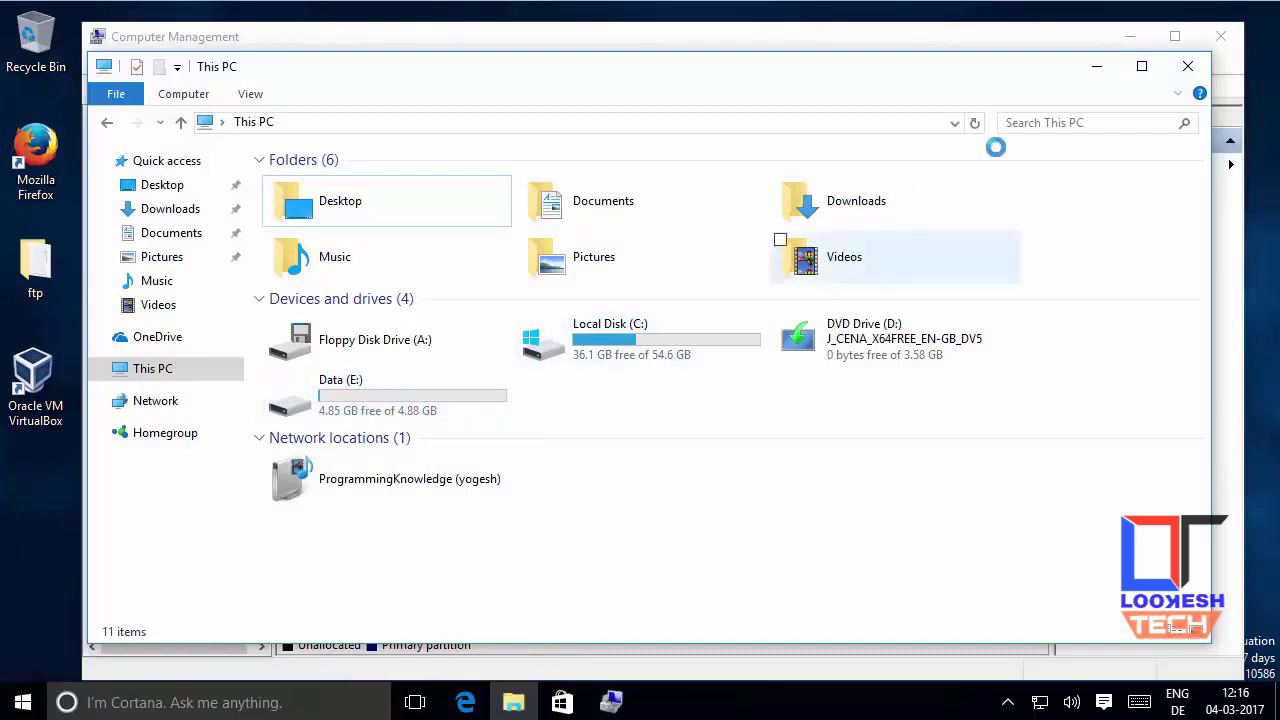
click(1085, 65)
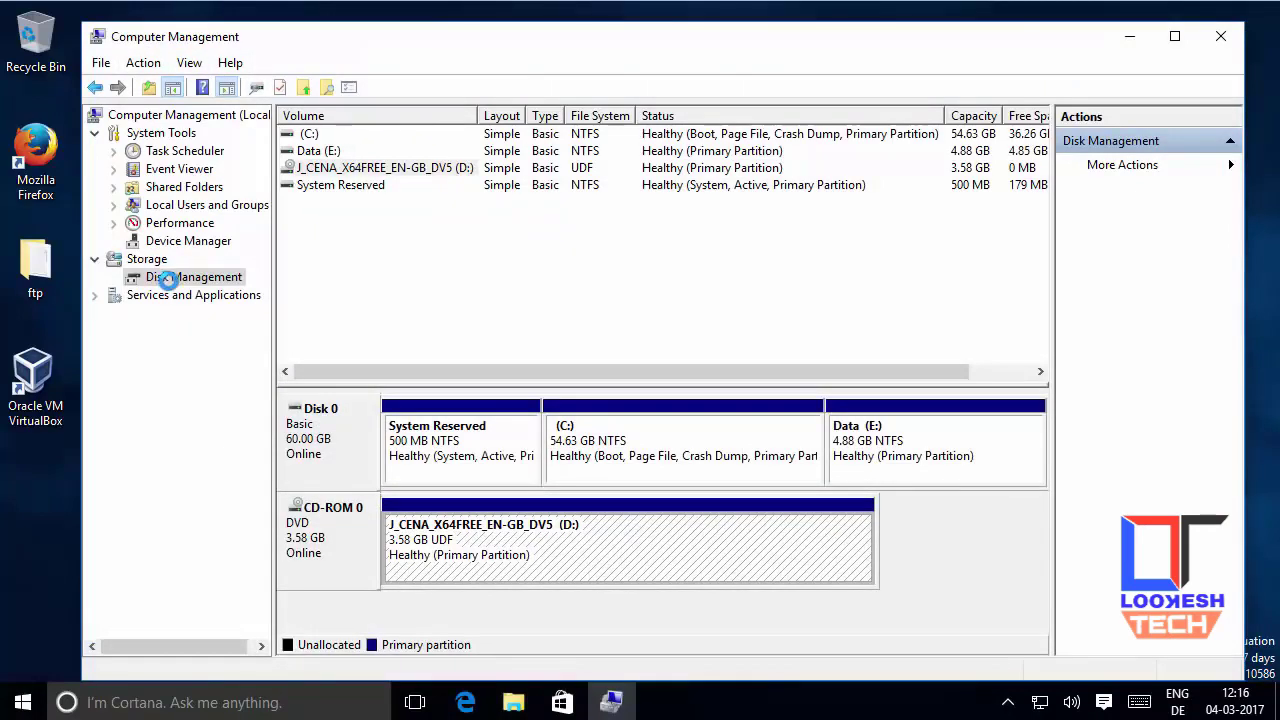
Delete the Data (E:) volume from Disk 0, agreeing to erase all its data
click(884, 446)
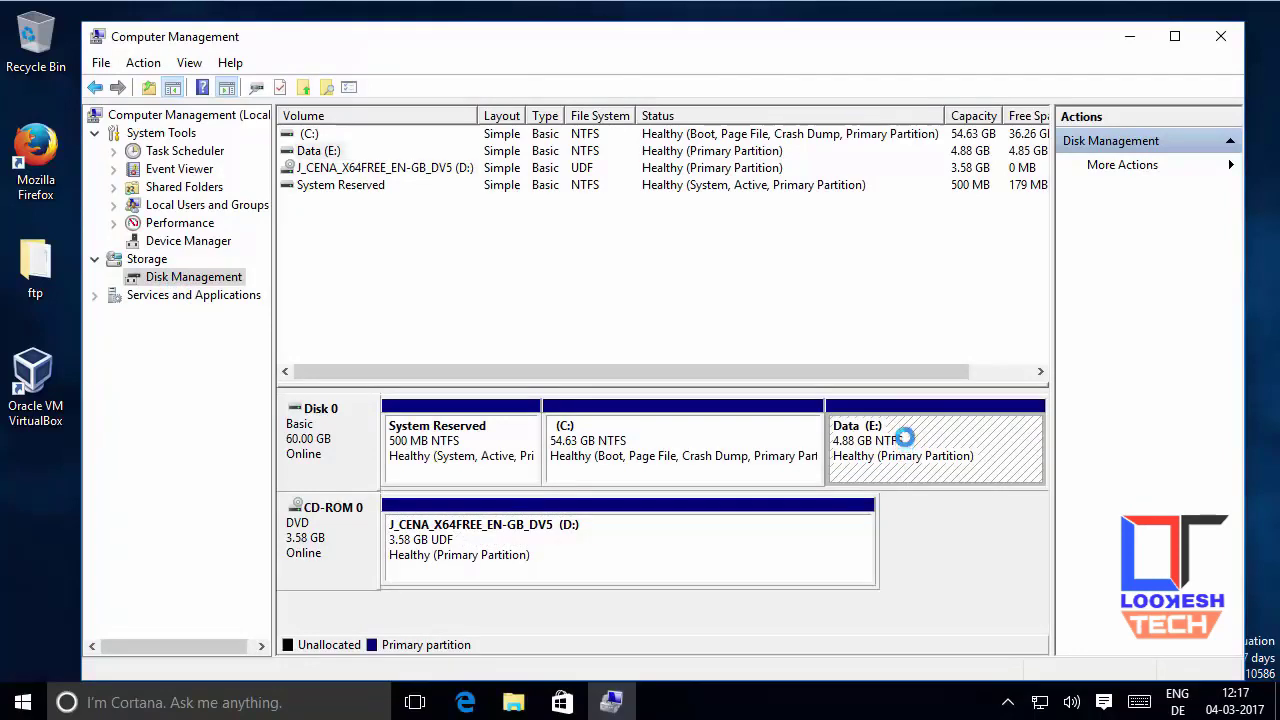
right_click(904, 437)
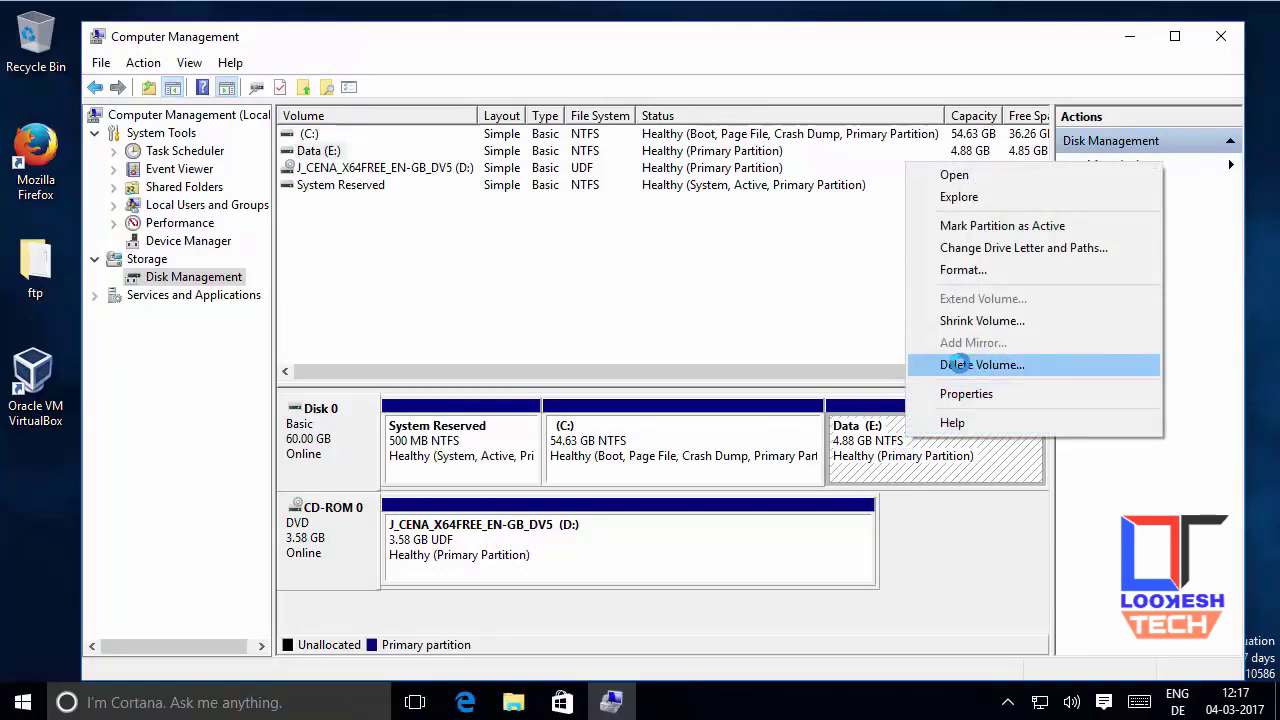
click(957, 365)
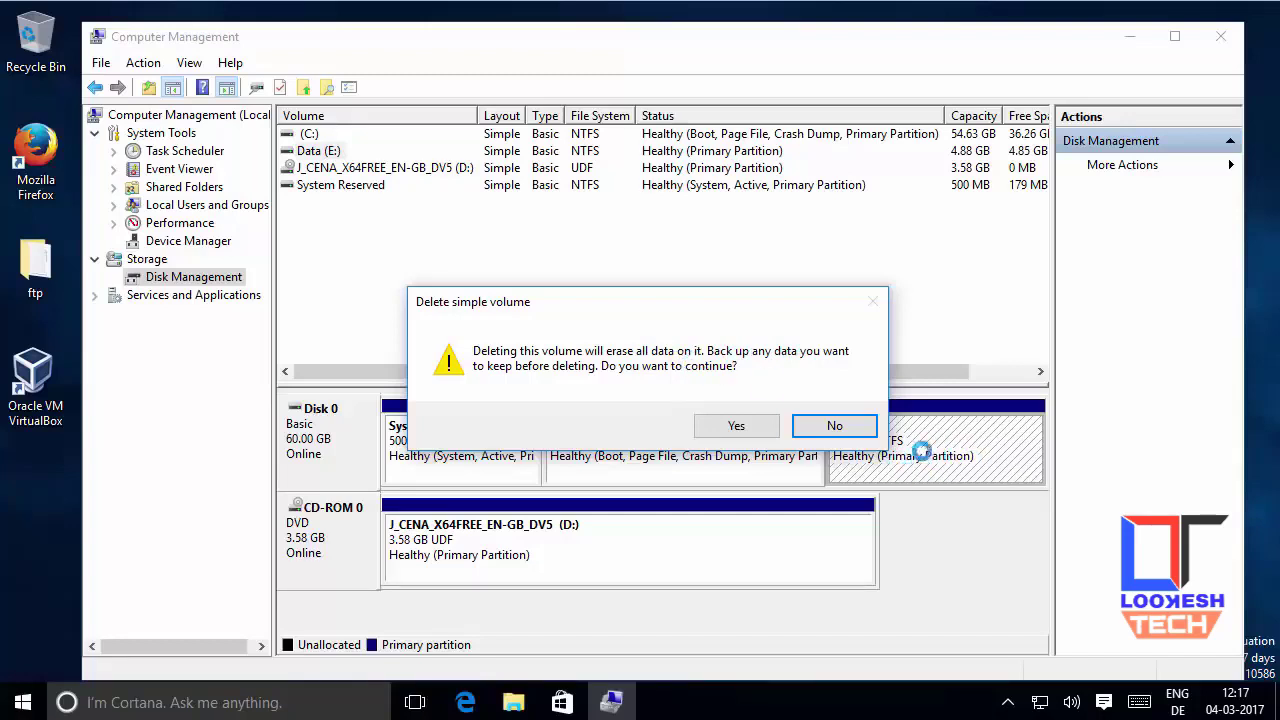
click(707, 424)
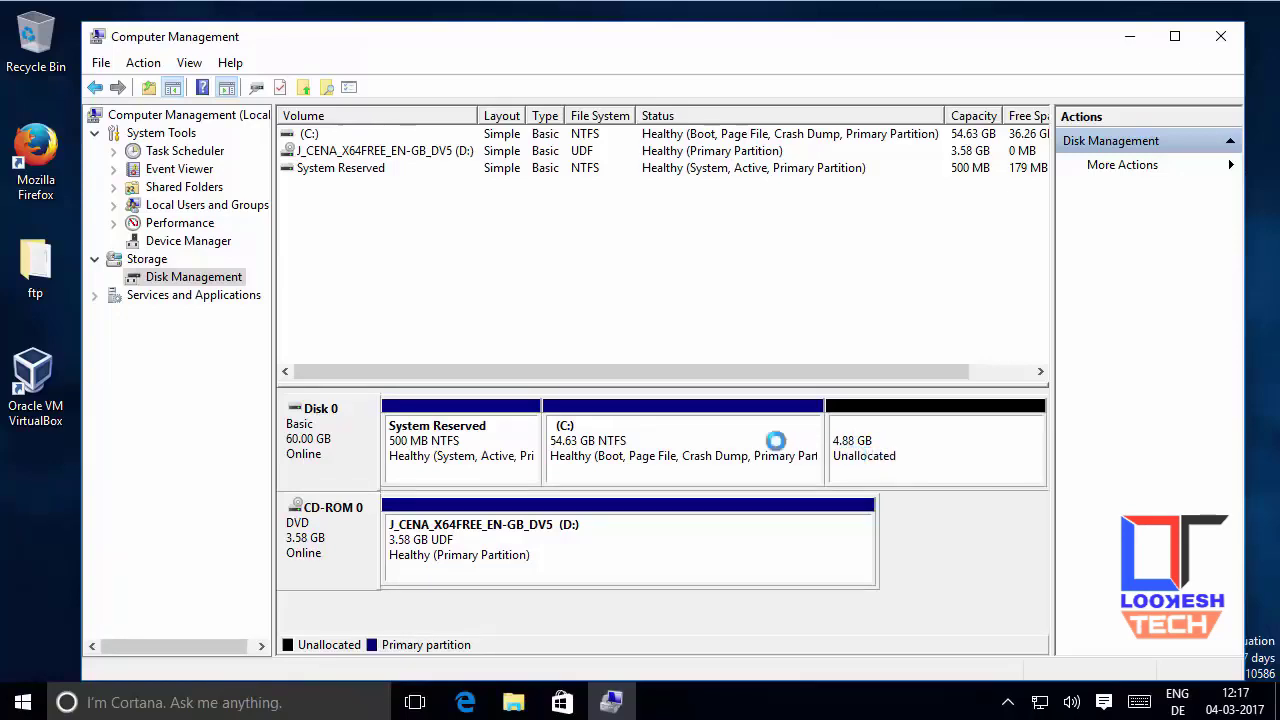
Extend the C: volume with the 4999 MB of unallocated space on Disk 0
click(663, 437)
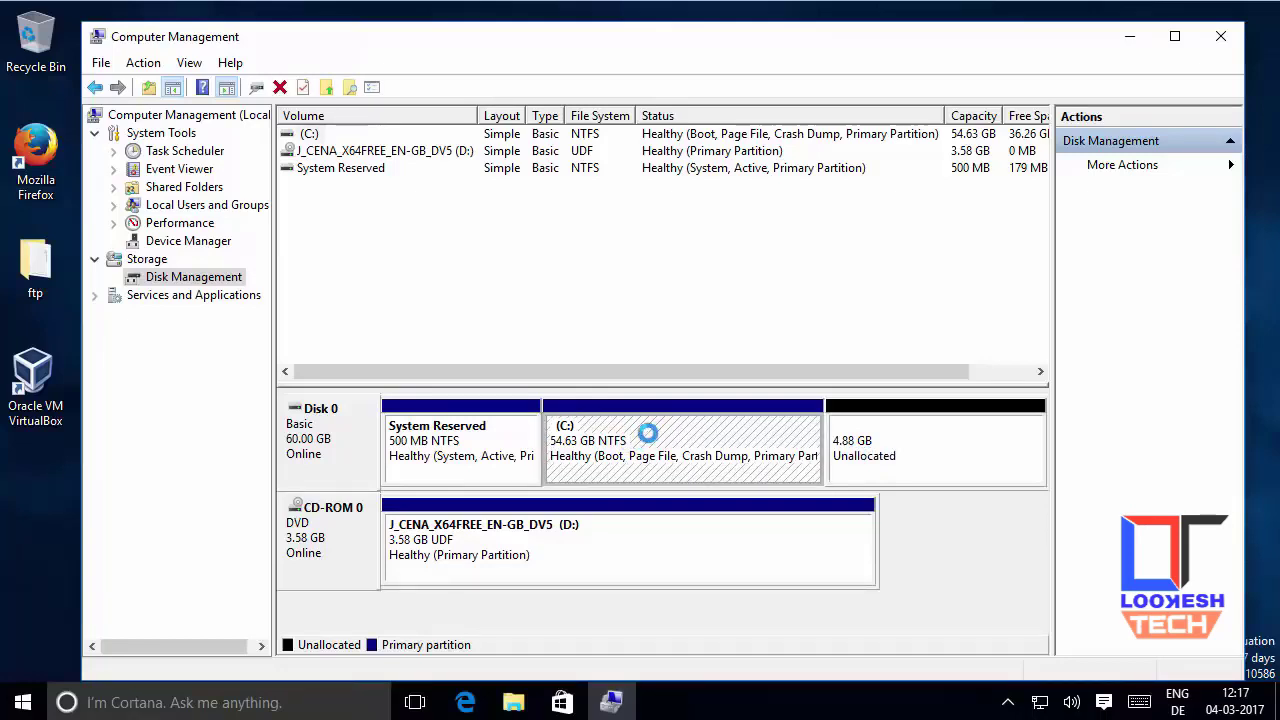
right_click(648, 433)
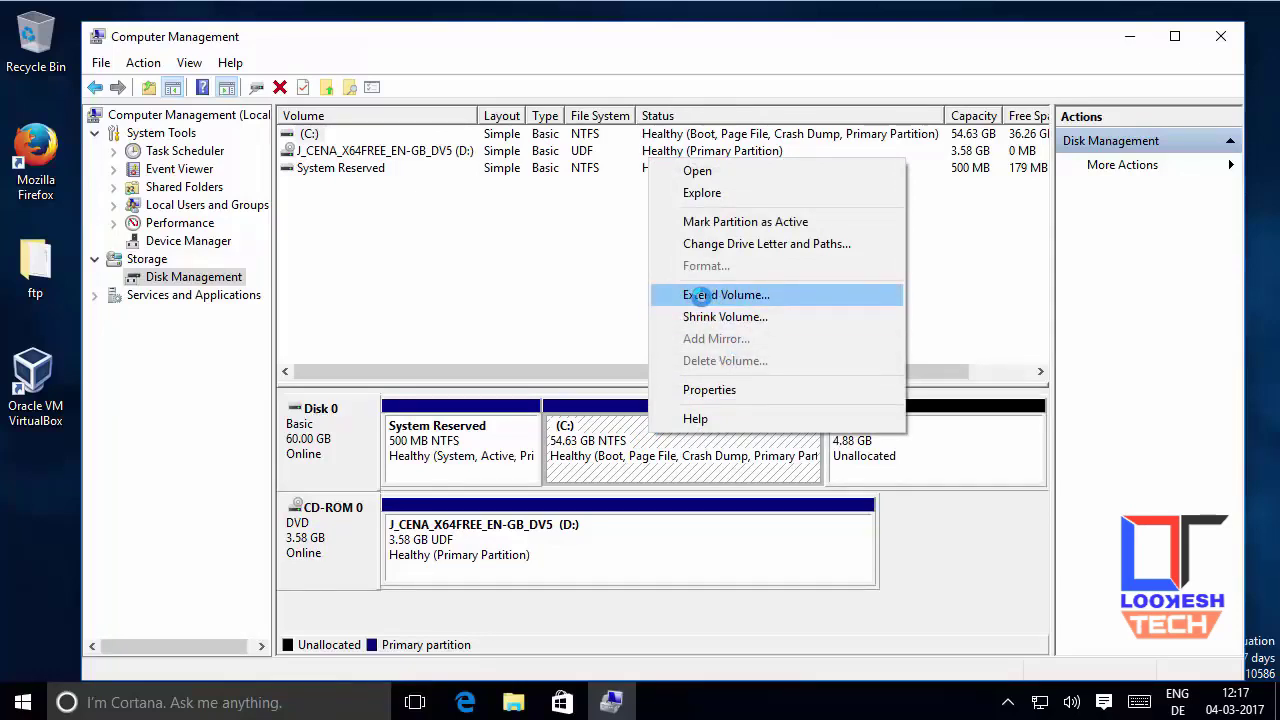
click(706, 295)
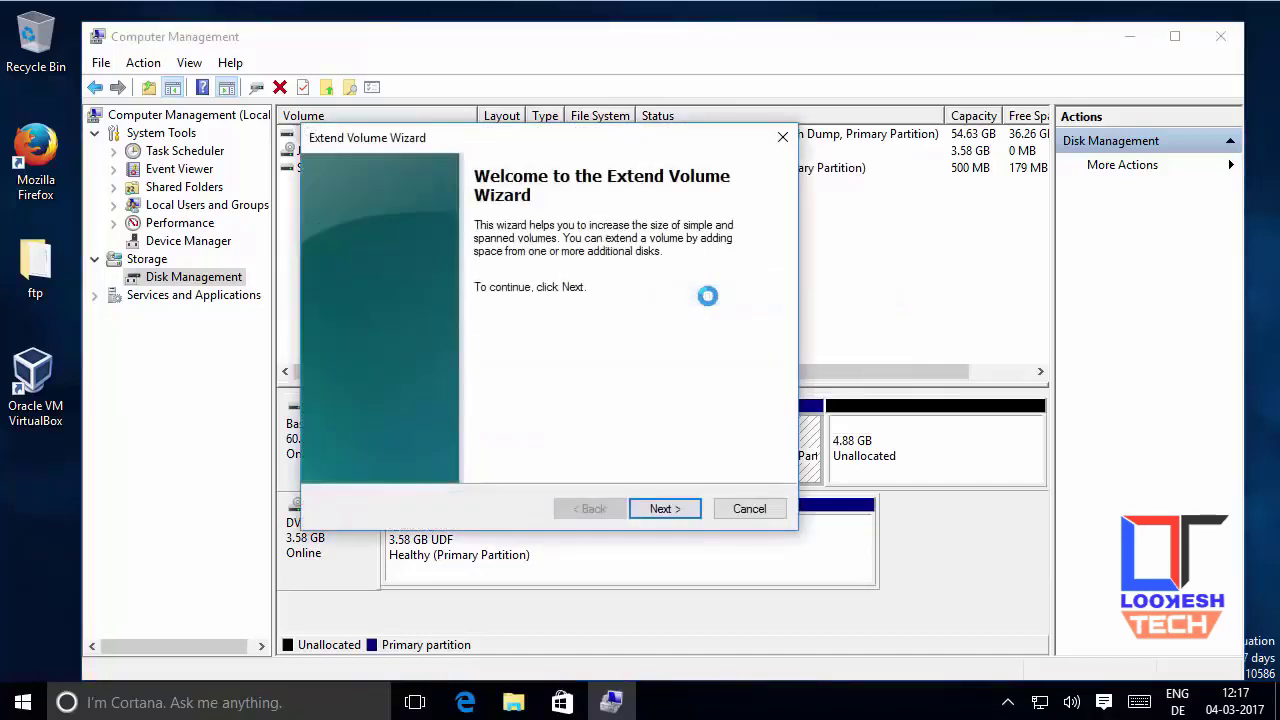
click(659, 508)
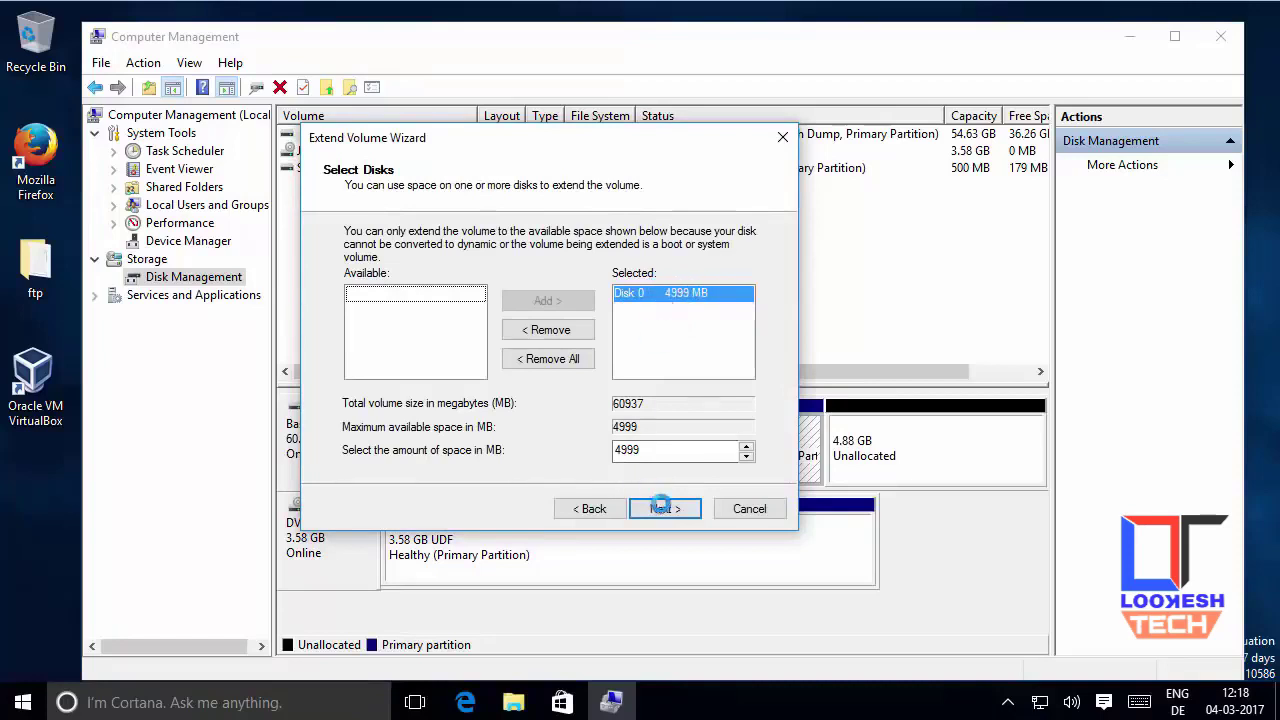
click(664, 509)
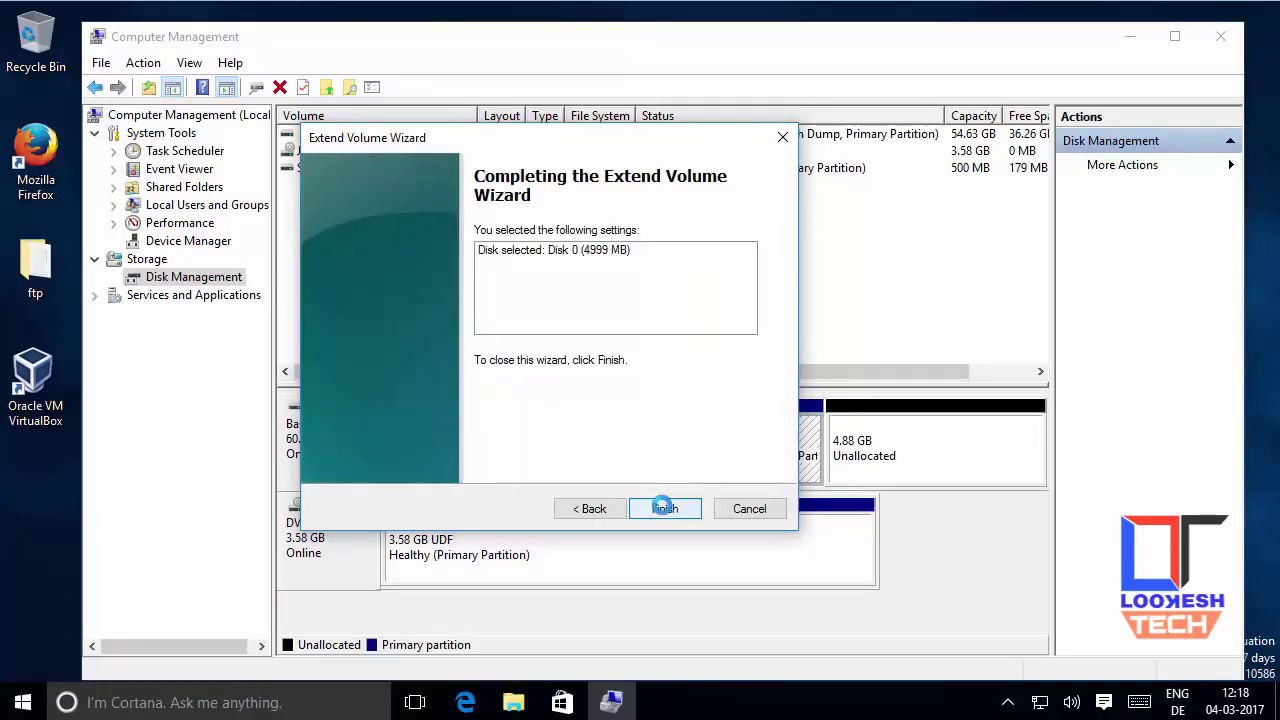
click(664, 508)
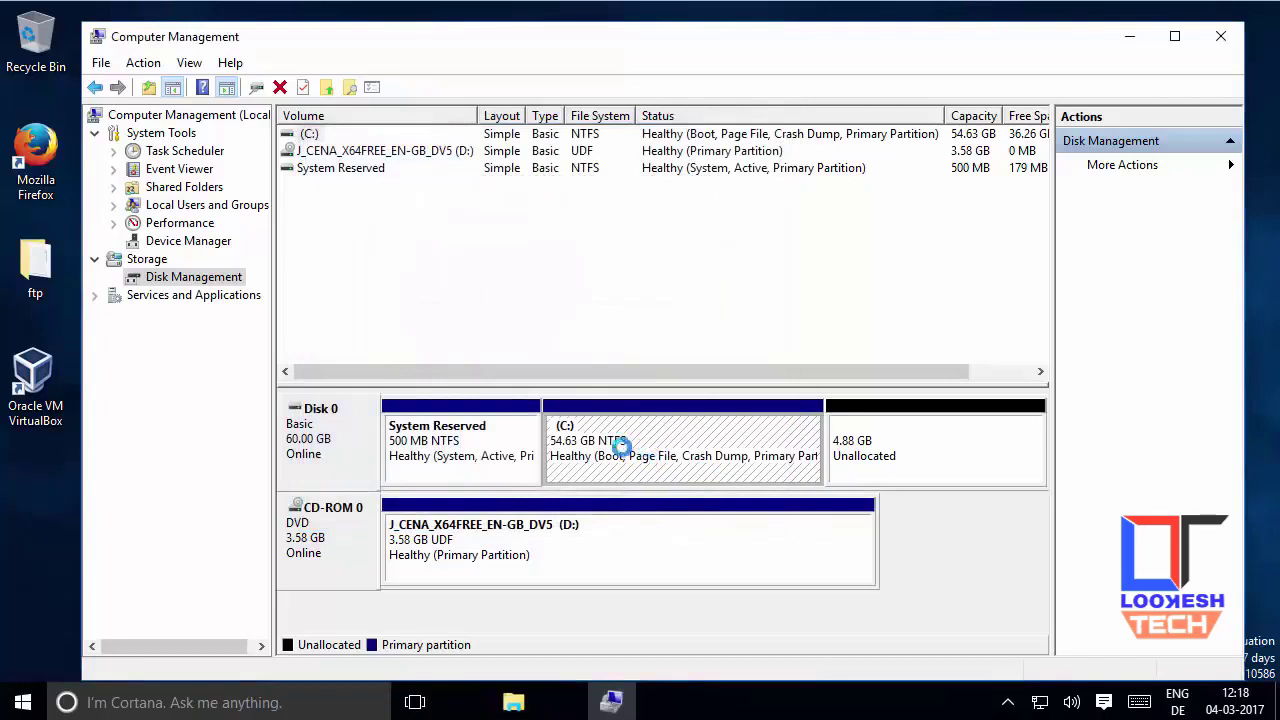